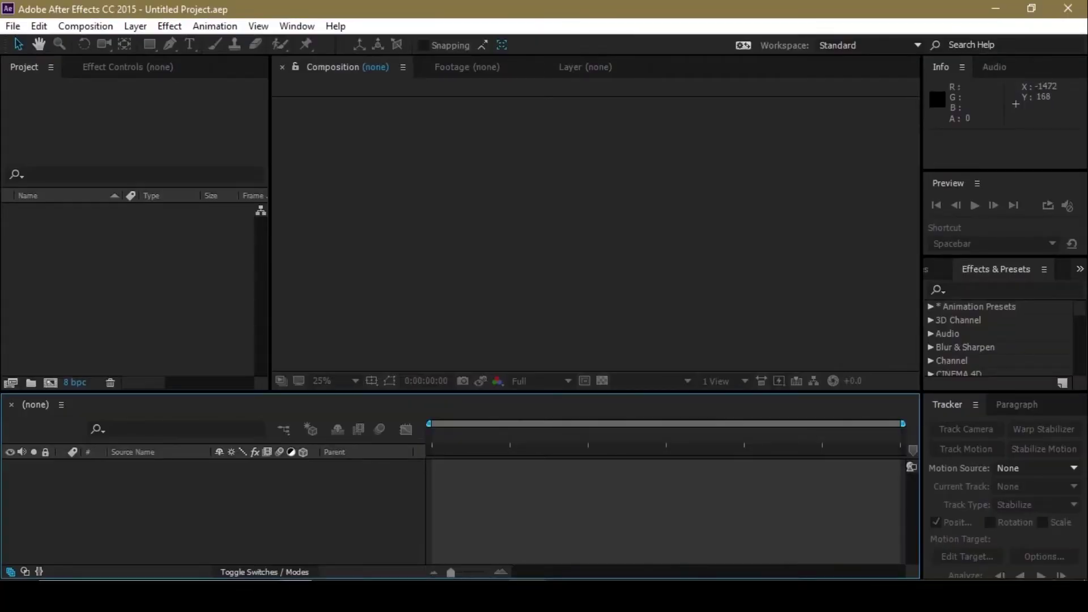
# Step: Import the clip 161212_068_Vietnam_1080p96fps and create a new composition from it
pyautogui.hotkey('ctrl', 'i')
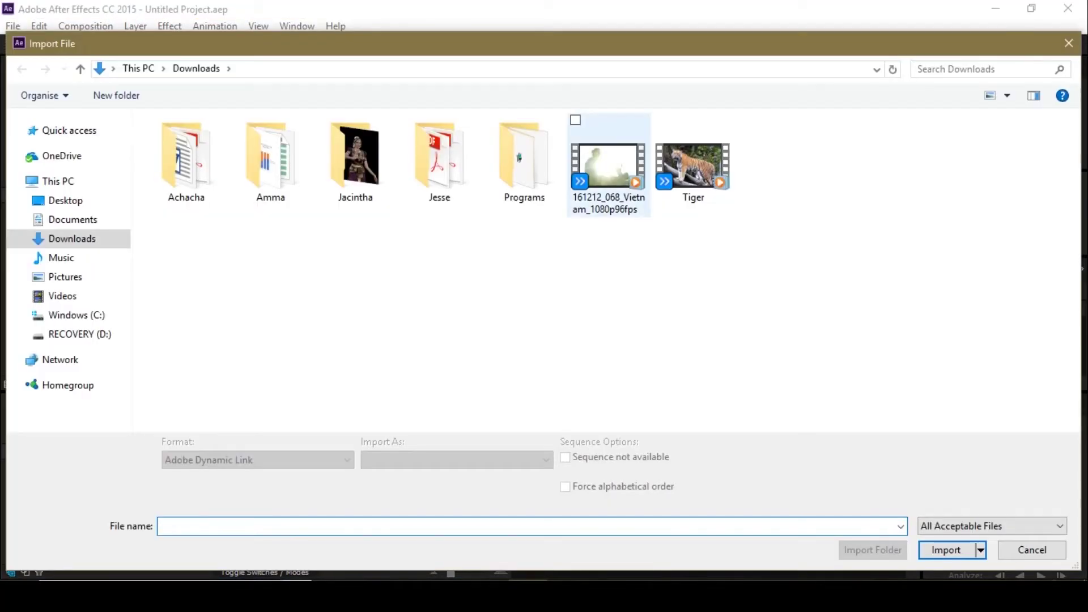
pyautogui.doubleClick(608, 164)
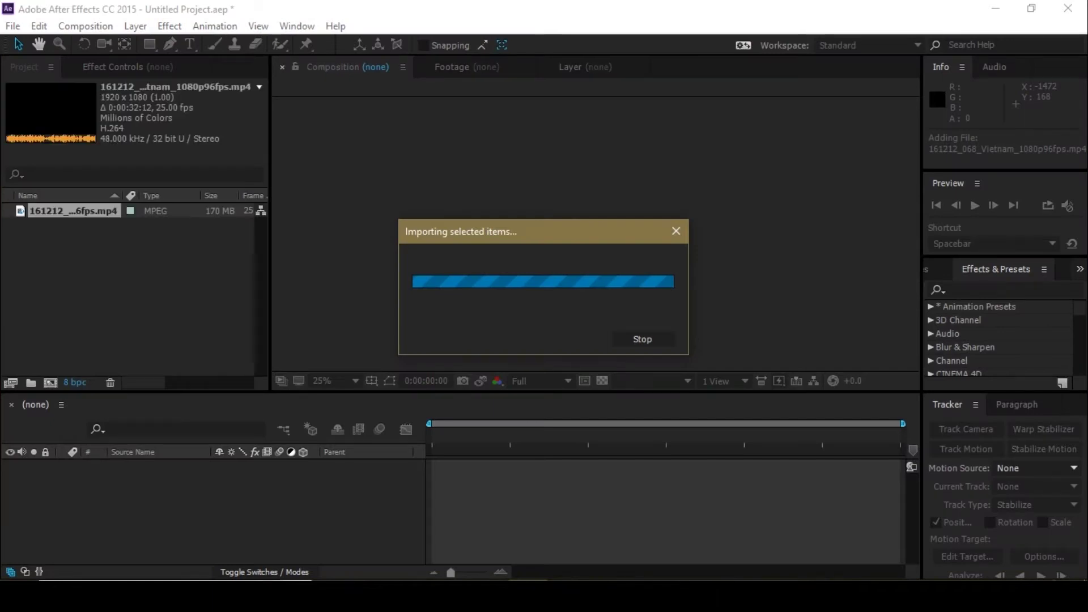
pyautogui.moveTo(73, 210); pyautogui.dragTo(115, 481)
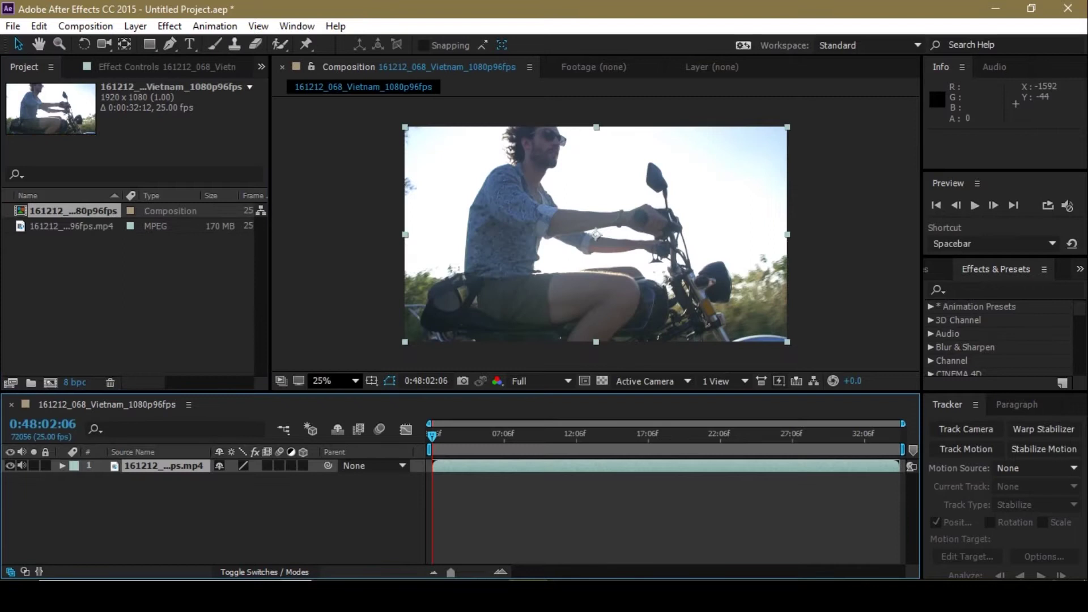
# Step: Trim the clip to the section from 0:48:12:02 to about 0:48:15:23 and move it to the start of the composition
pyautogui.click(576, 435)
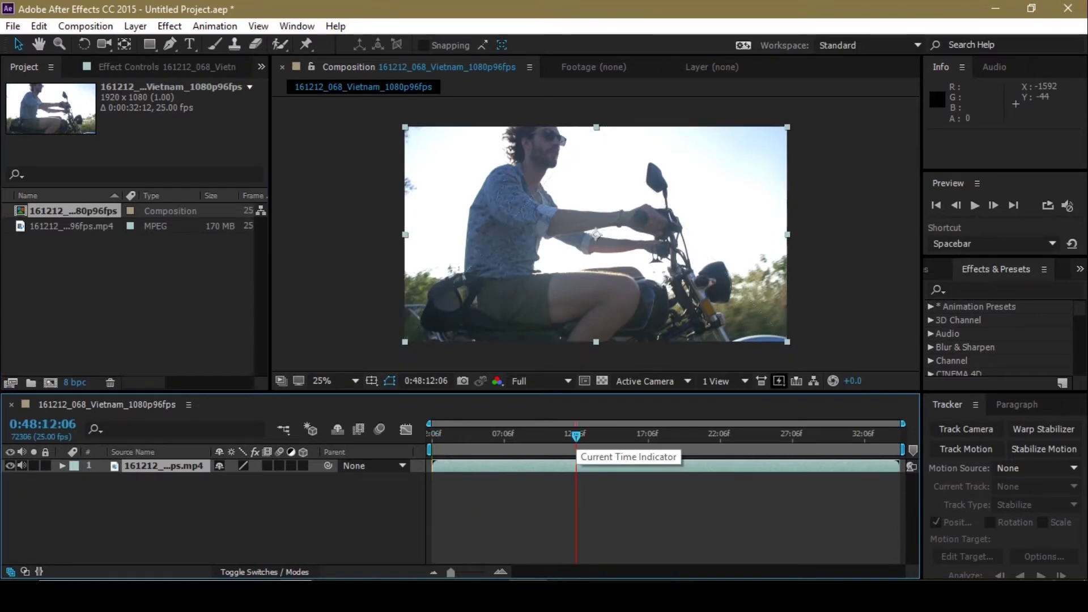
pyautogui.moveTo(575, 435); pyautogui.dragTo(569, 435)
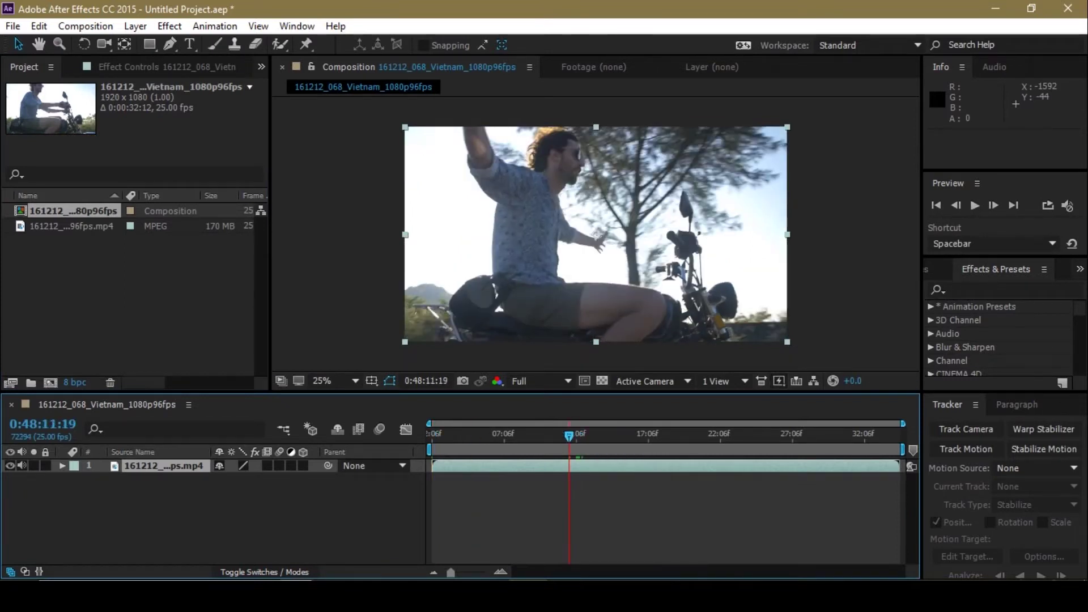
pyautogui.moveTo(433, 466); pyautogui.dragTo(630, 435)
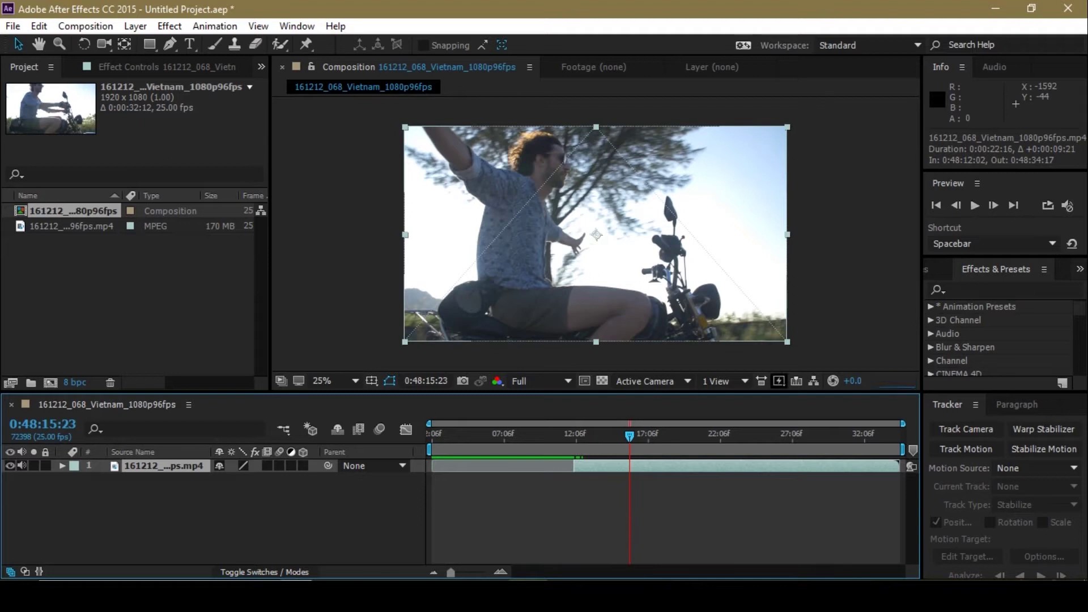
pyautogui.moveTo(899, 465); pyautogui.dragTo(459, 465)
pyautogui.click(602, 502)
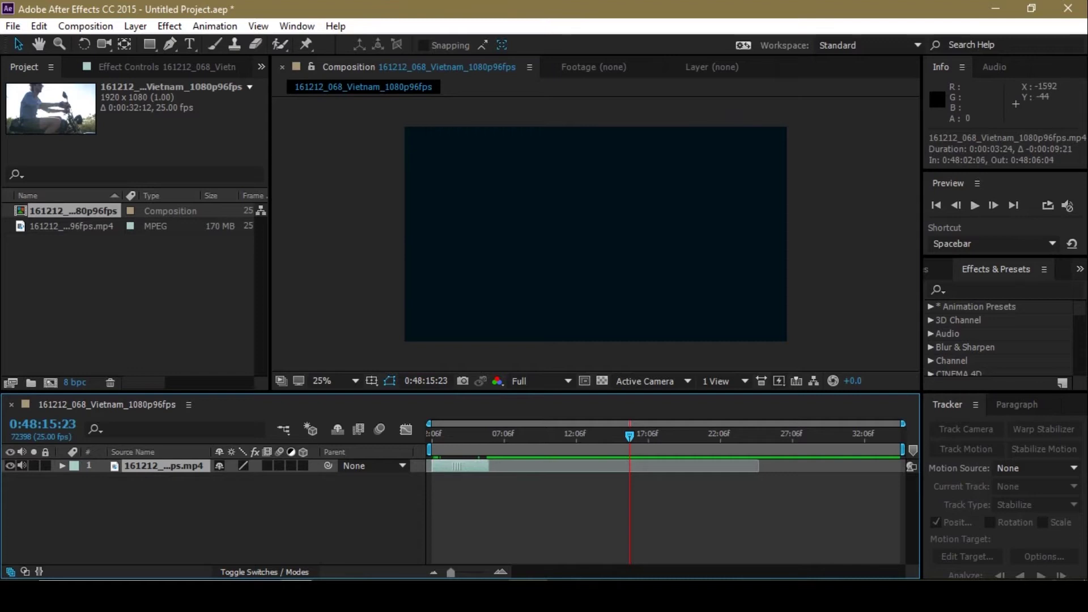
pyautogui.press('F4')
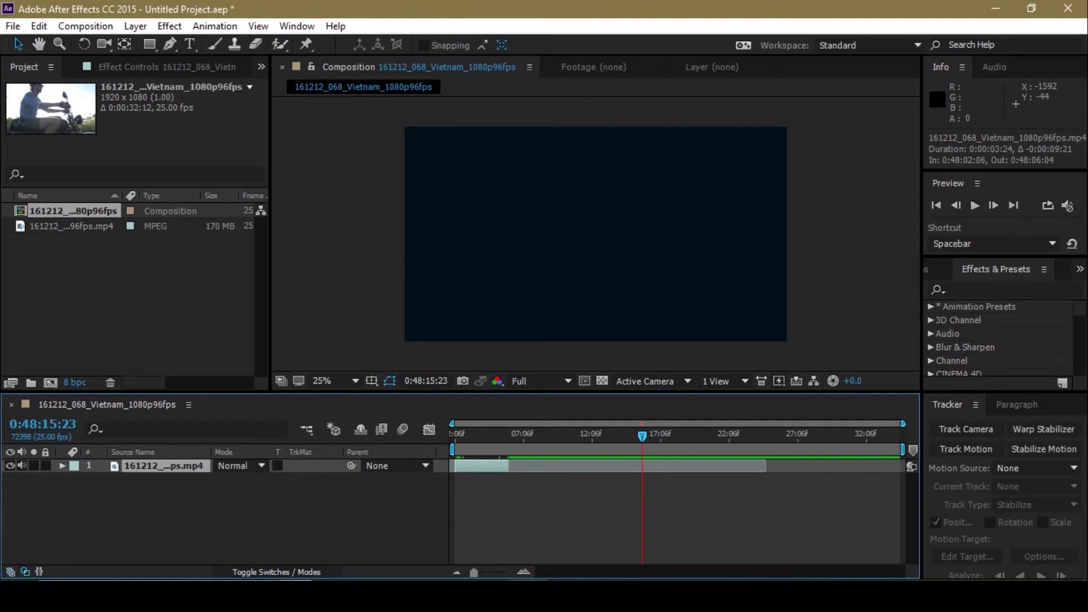
pyautogui.hotkey('ctrl', 'shift', 'a')
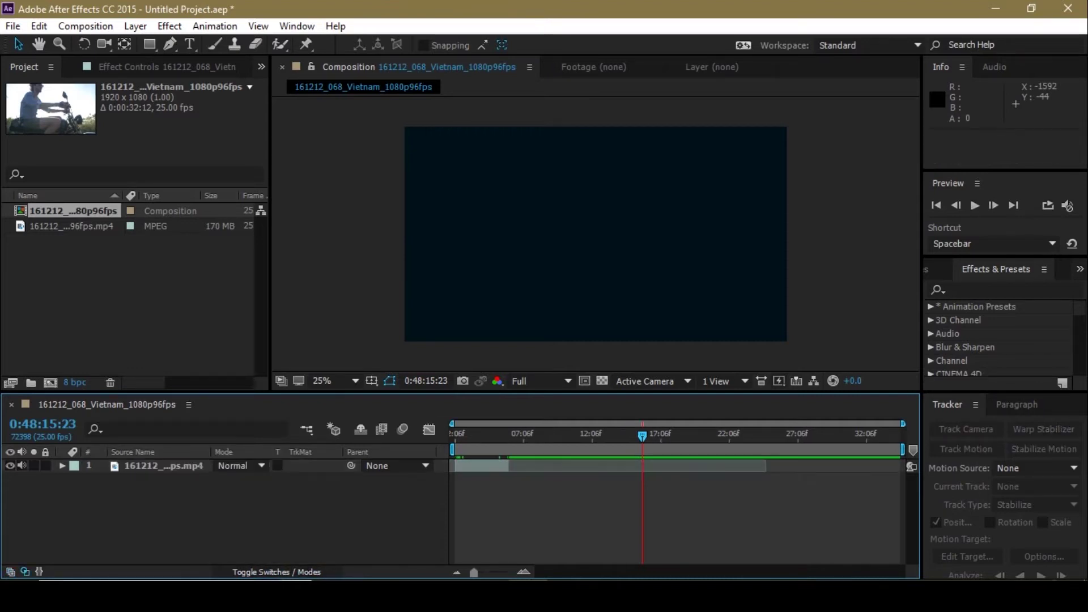
pyautogui.press('F4')
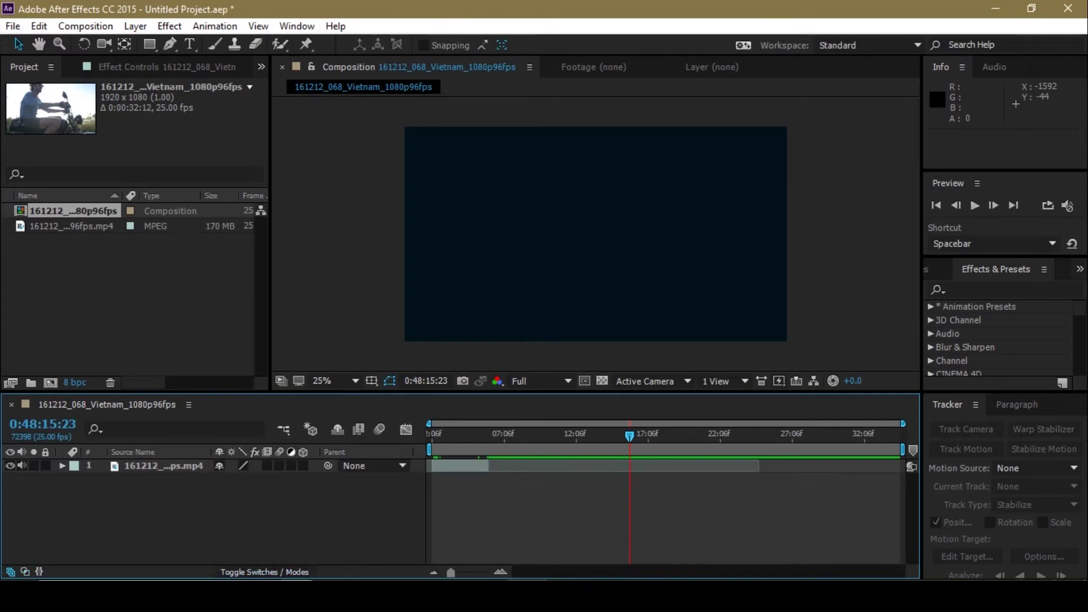
# Step: Duplicate the video layer and rename the upper copy Subject
pyautogui.click(164, 466)
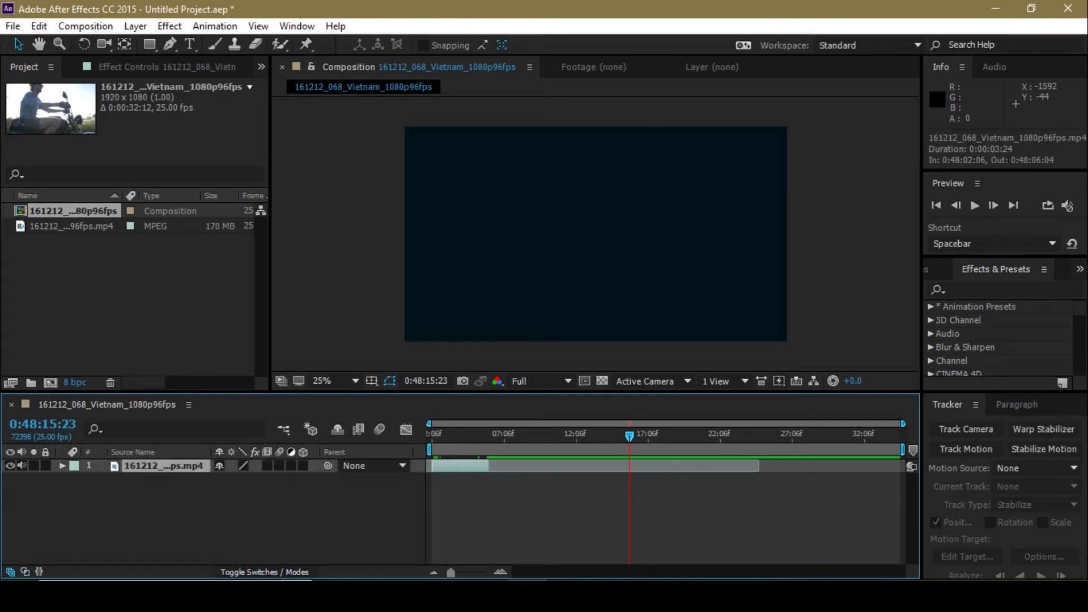
pyautogui.hotkey('ctrl', 'd')
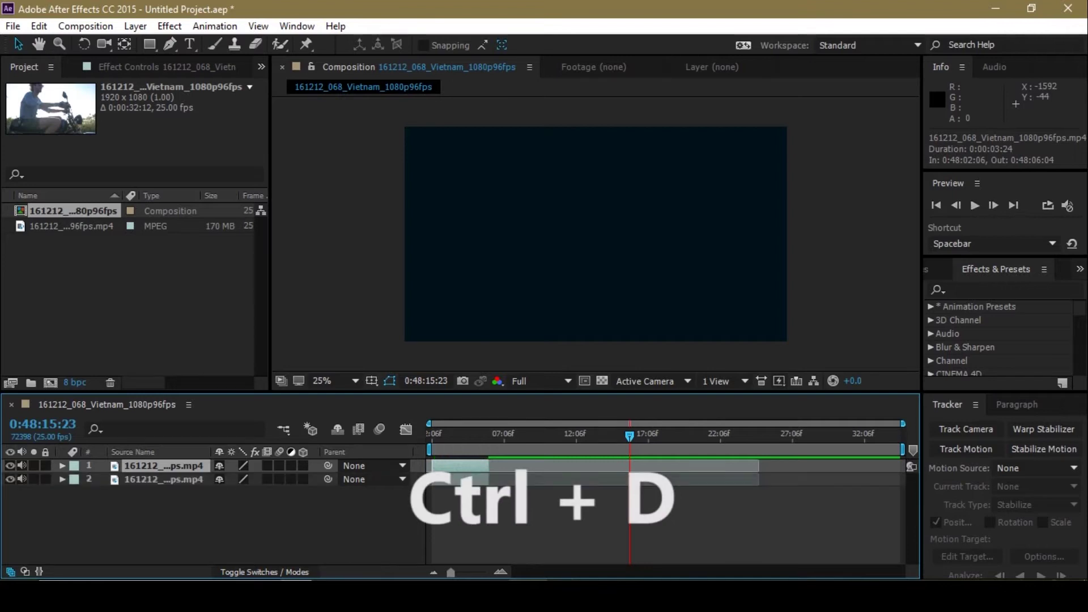
pyautogui.hotkey('ctrl', 'shift', 'a')
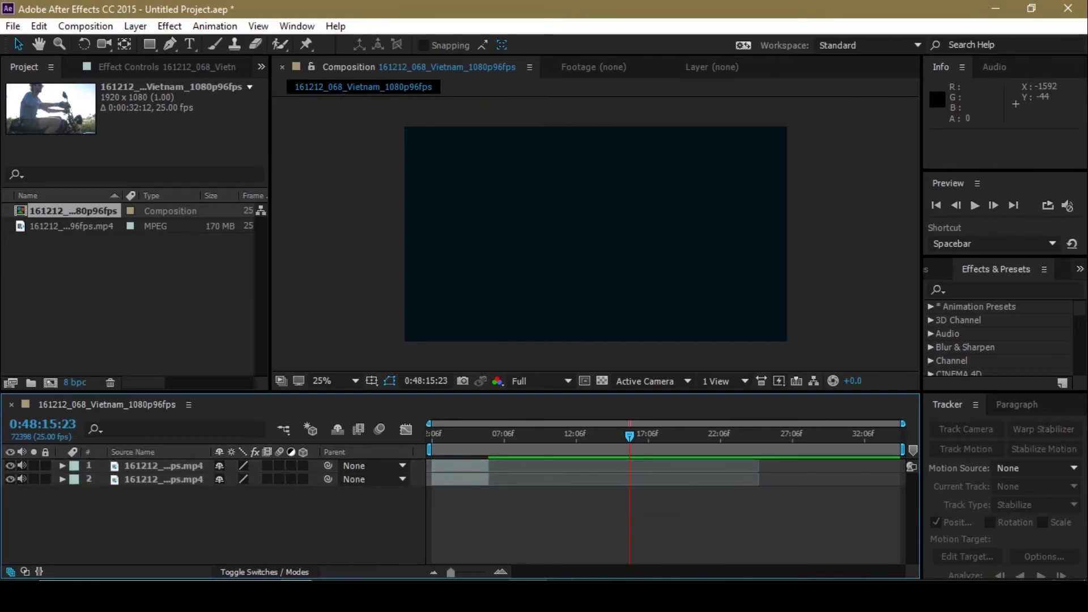
pyautogui.click(164, 466)
pyautogui.press('Return')
pyautogui.write('Subject')
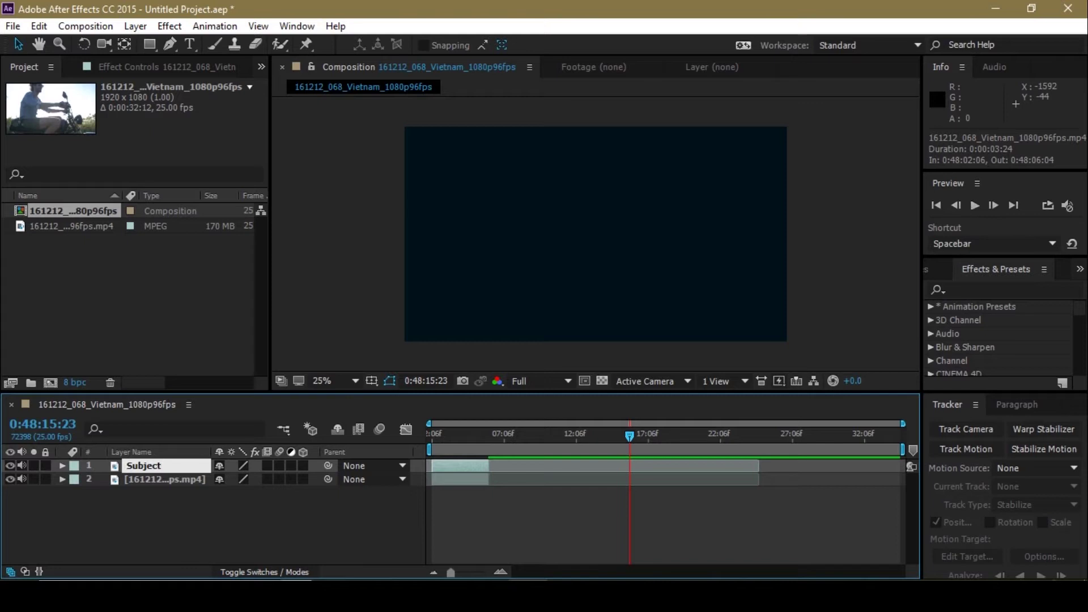
pyautogui.press('Return')
# Step: Rename the lower video layer Blur
pyautogui.click(164, 480)
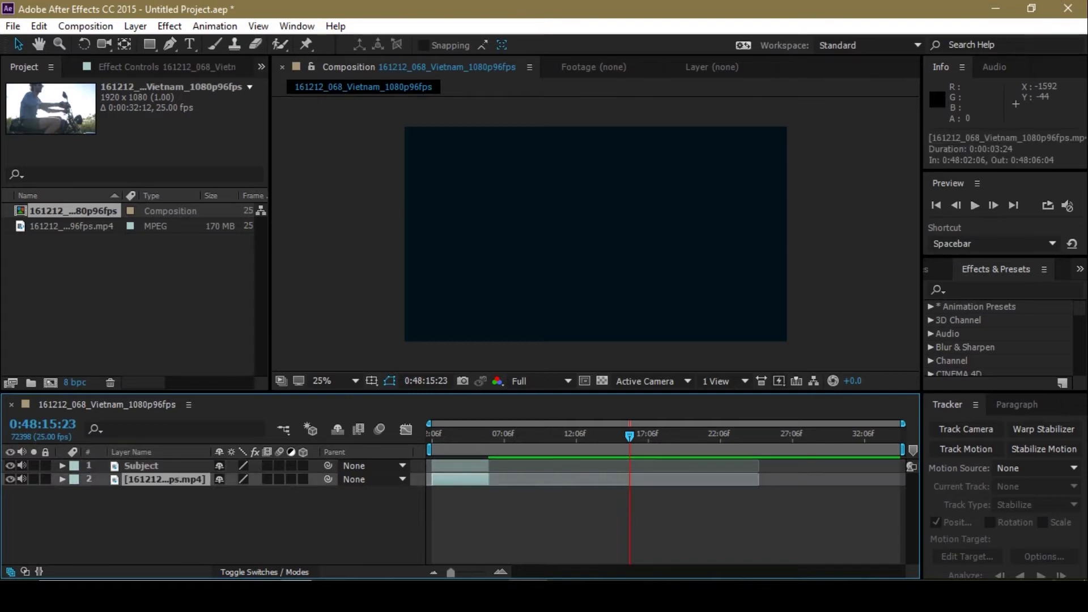
pyautogui.press('Return')
pyautogui.write('B')
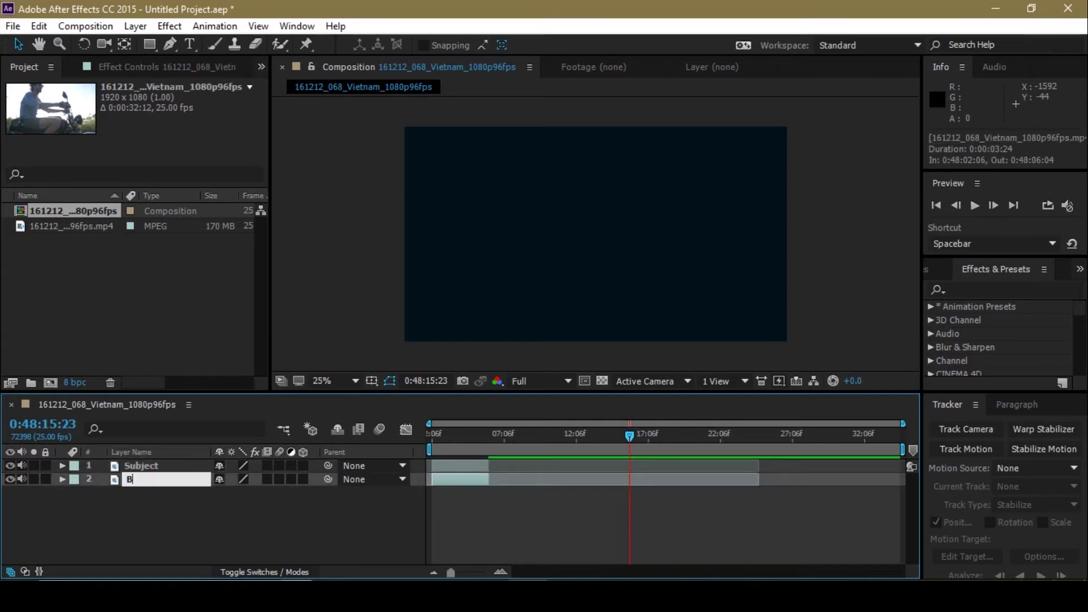
pyautogui.write('lur')
pyautogui.press('Return')
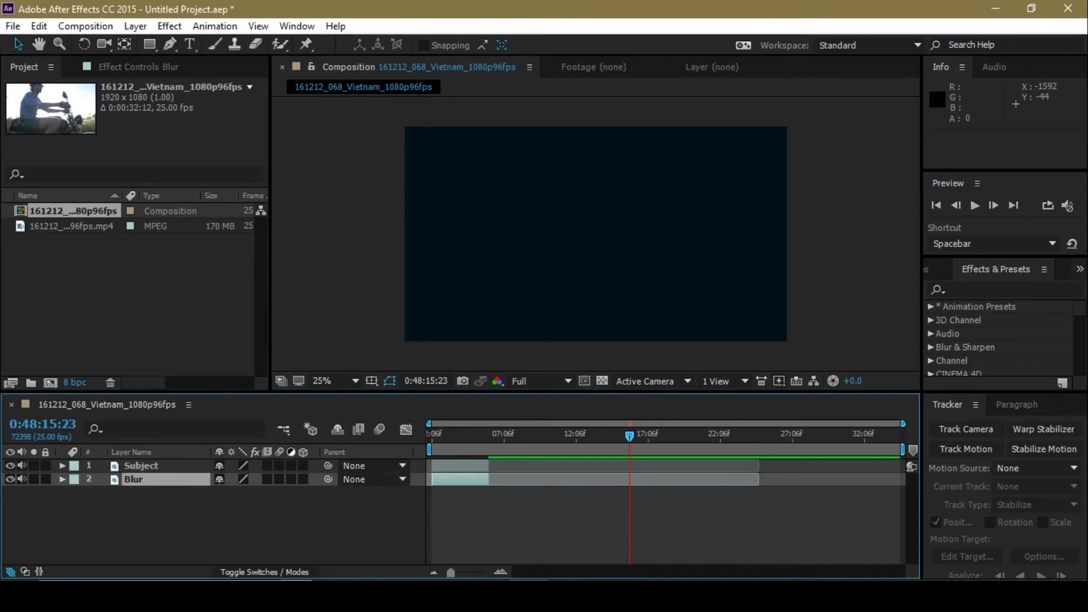
# Step: Hide the Subject layer and apply the Camera Lens Blur effect to the Blur layer
pyautogui.click(9, 466)
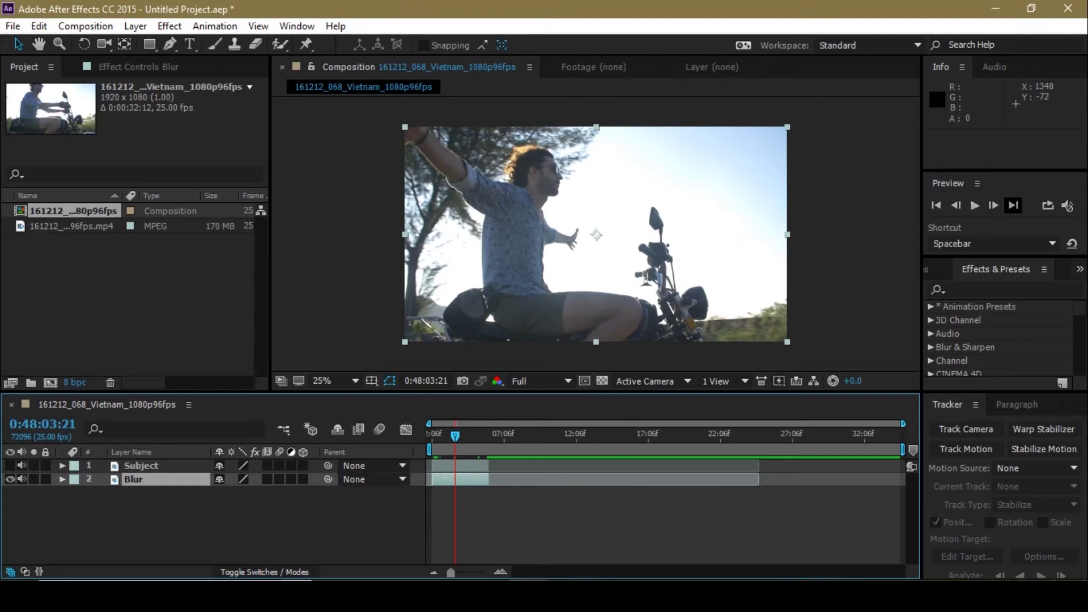
pyautogui.click(1011, 290)
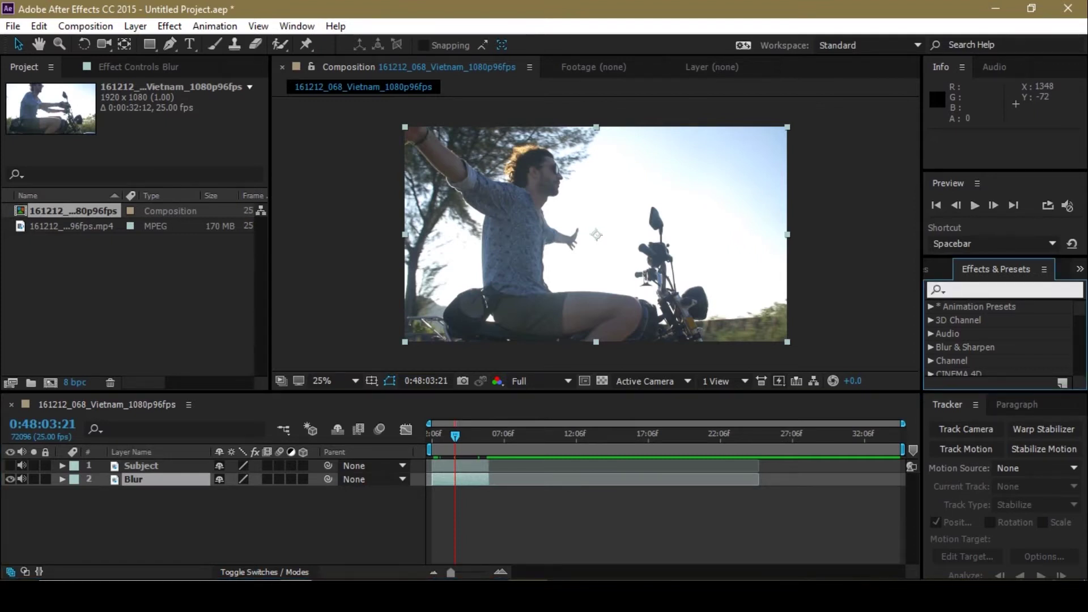
pyautogui.write('camera')
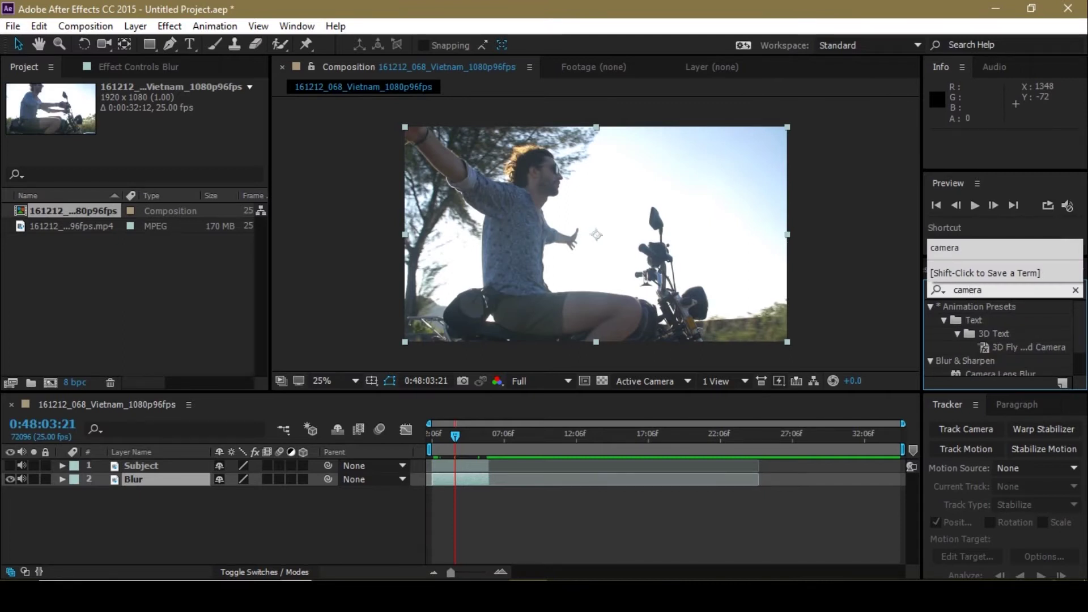
pyautogui.press('Return')
pyautogui.scroll(-1, 1000, 340)
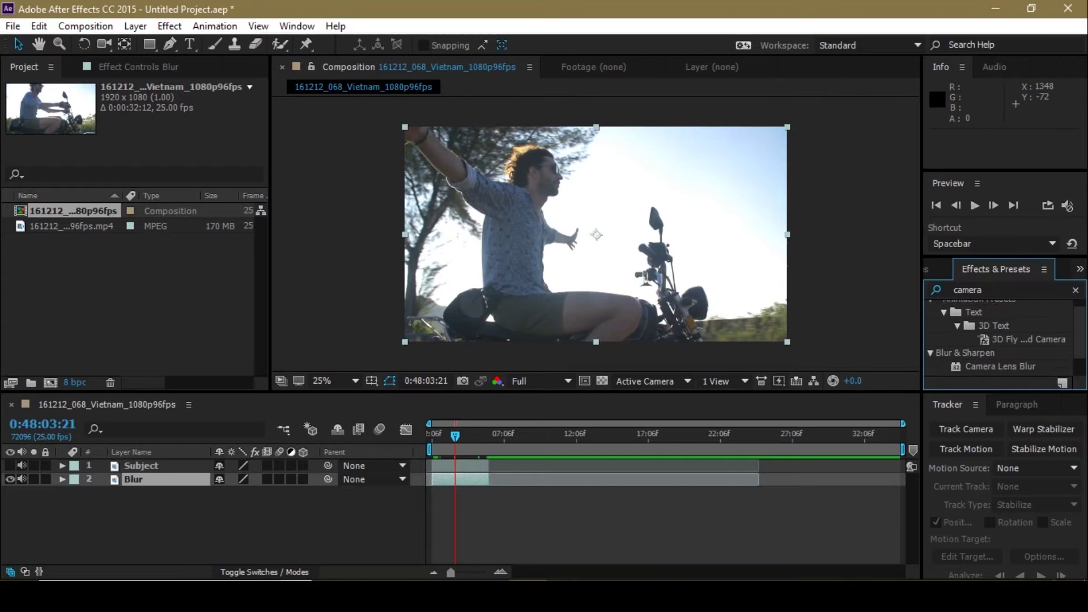
pyautogui.moveTo(1000, 363); pyautogui.dragTo(623, 240)
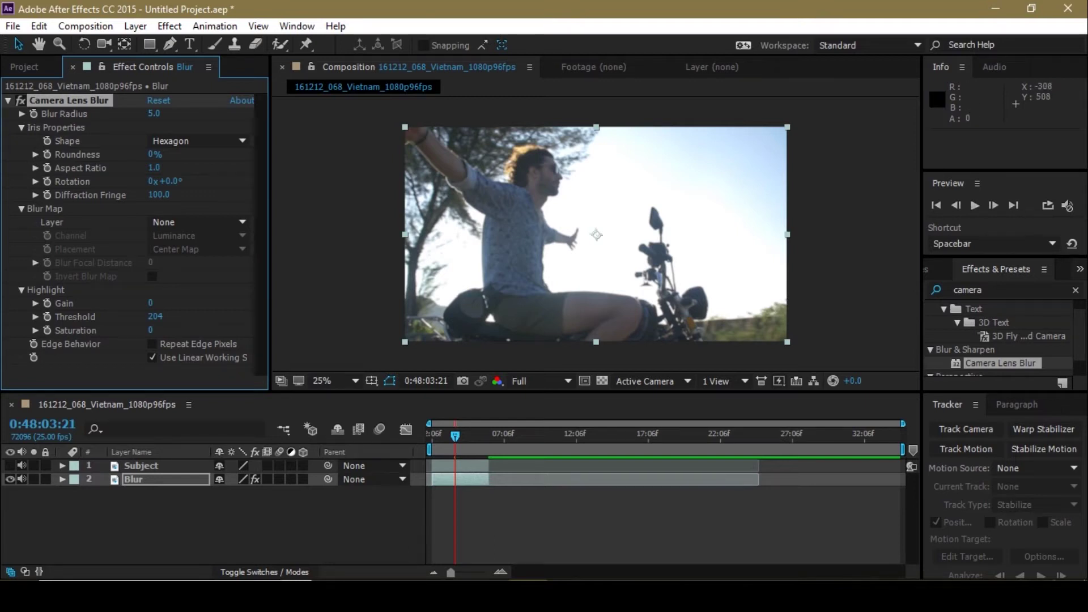
# Step: Compare the footage with the lens blur off and on, and set its Blur Radius to 8
pyautogui.click(20, 101)
pyautogui.click(20, 101)
pyautogui.click(20, 100)
pyautogui.click(20, 100)
pyautogui.click(154, 114)
pyautogui.write('8')
pyautogui.press('Return')
pyautogui.click(305, 192)
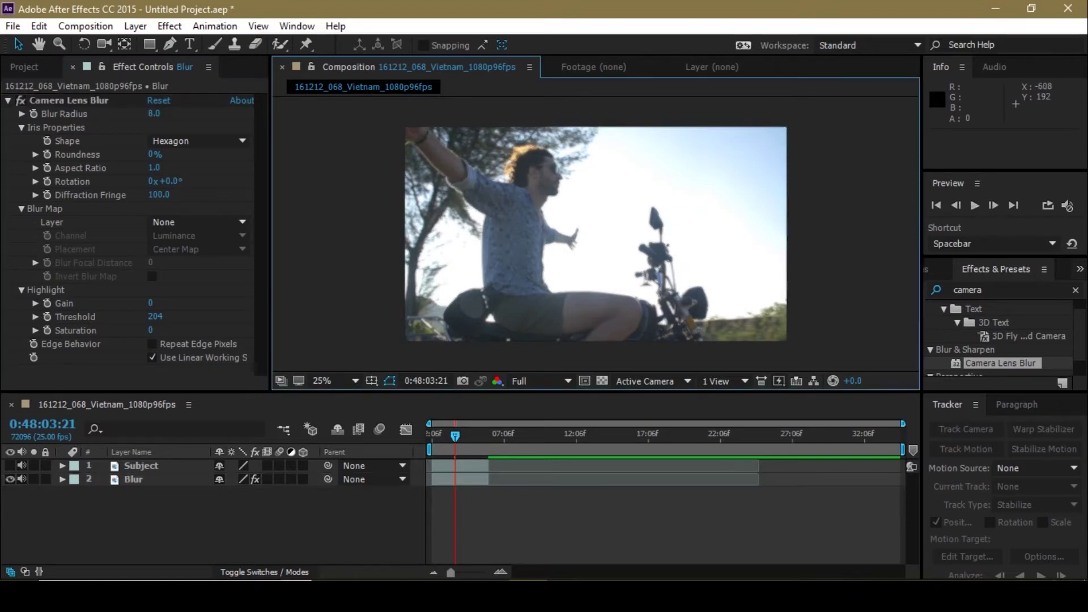
pyautogui.click(197, 140)
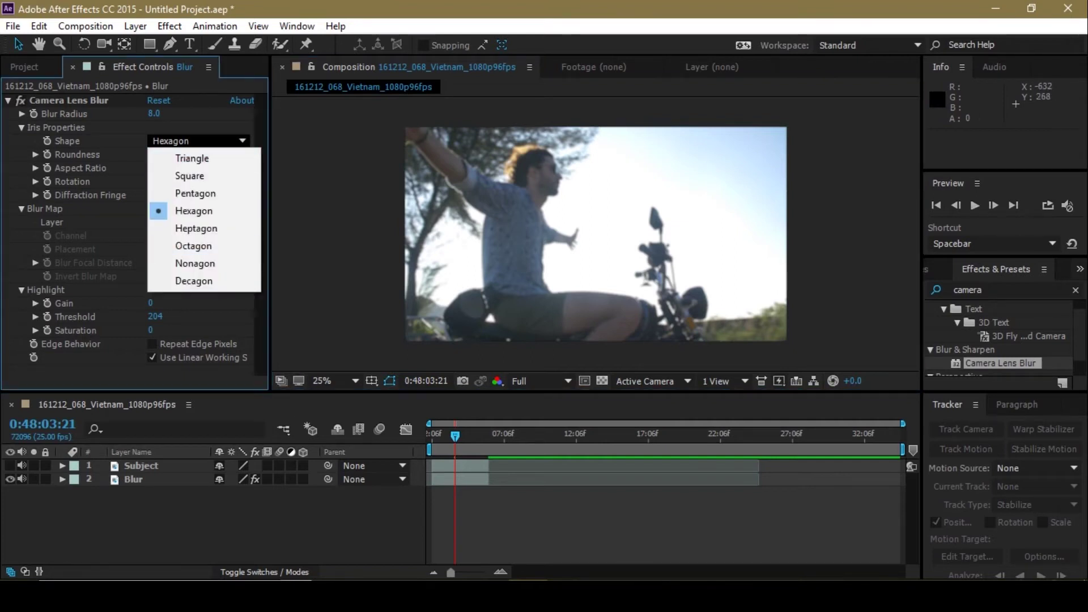
pyautogui.click(334, 172)
# Step: Hide the Blur layer, show the Subject layer and open Subject in its own layer view
pyautogui.click(148, 466)
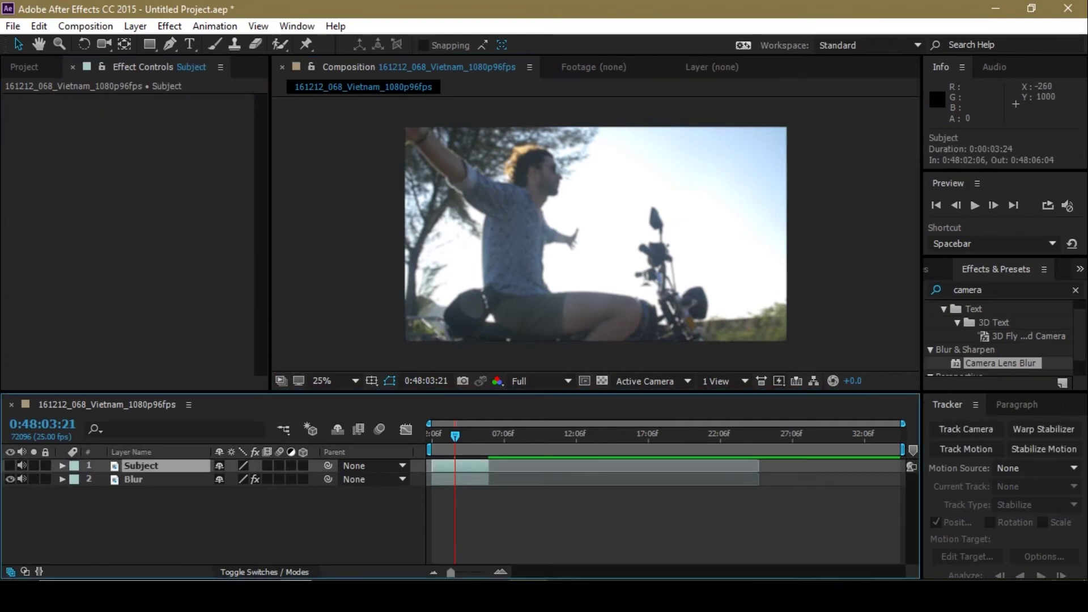
pyautogui.click(10, 479)
pyautogui.click(10, 465)
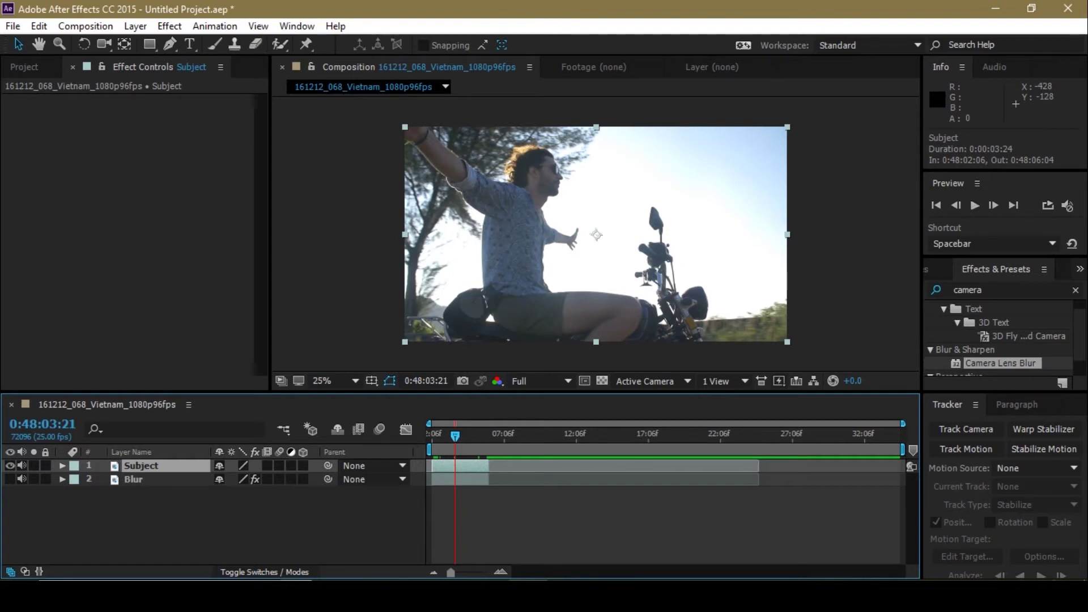
pyautogui.doubleClick(142, 465)
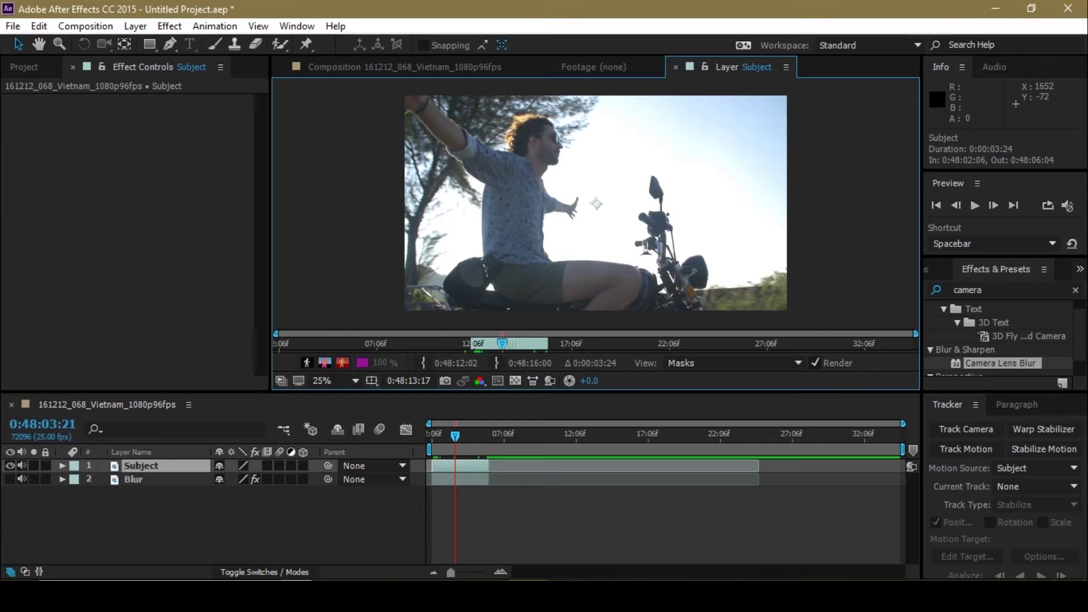
# Step: Paint Roto Brush foreground strokes over the rider's head, torso, leg and raised arm and the motorcycle's headlight and mirror
pyautogui.click(280, 44)
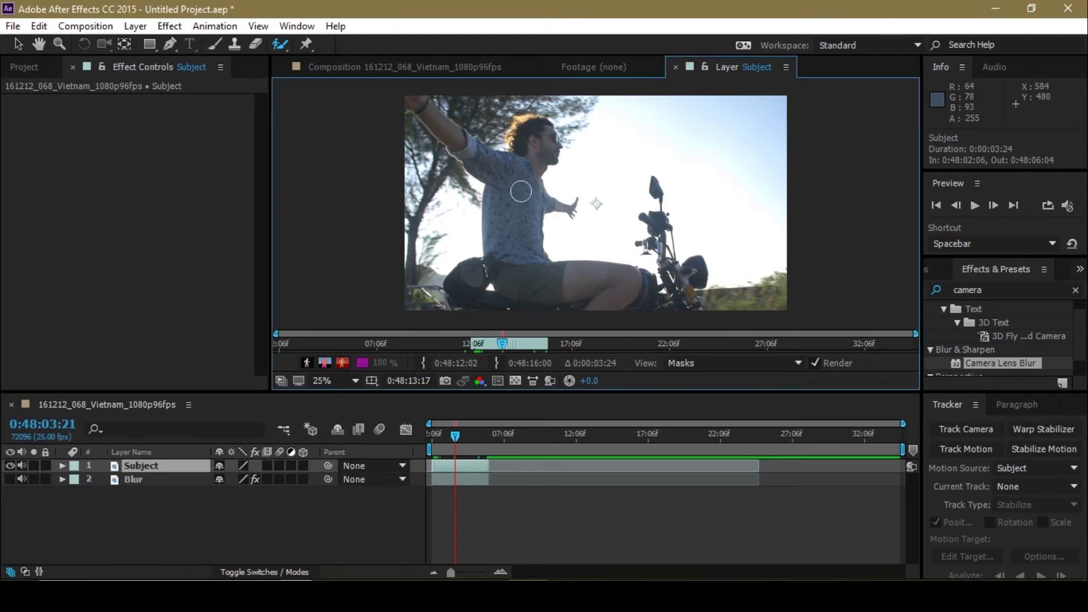
pyautogui.moveTo(521, 191); pyautogui.dragTo(521, 191)
pyautogui.moveTo(540, 134); pyautogui.dragTo(524, 190)
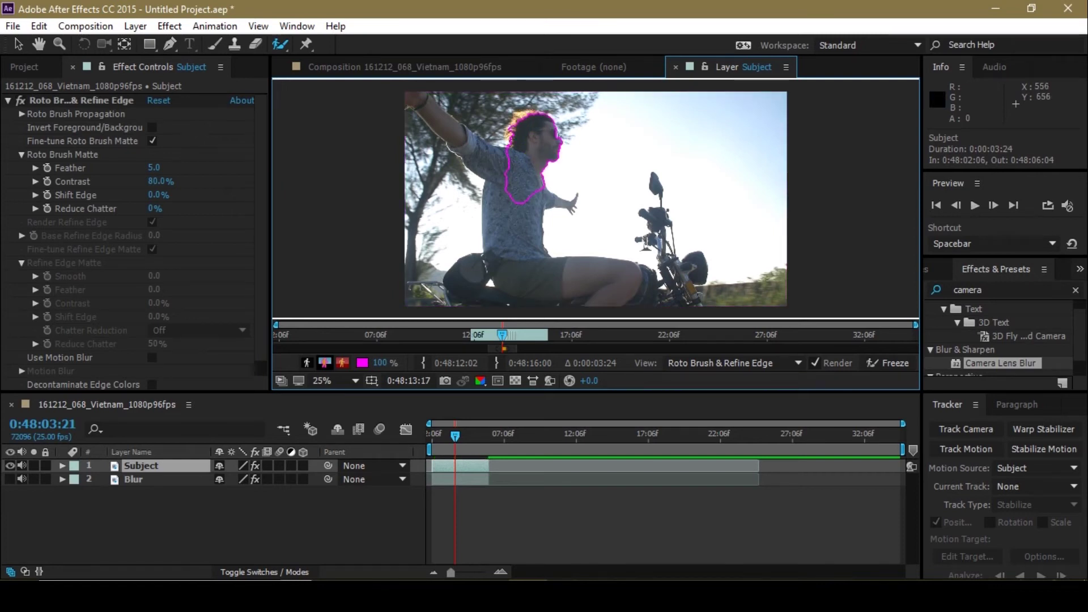
pyautogui.click(515, 233)
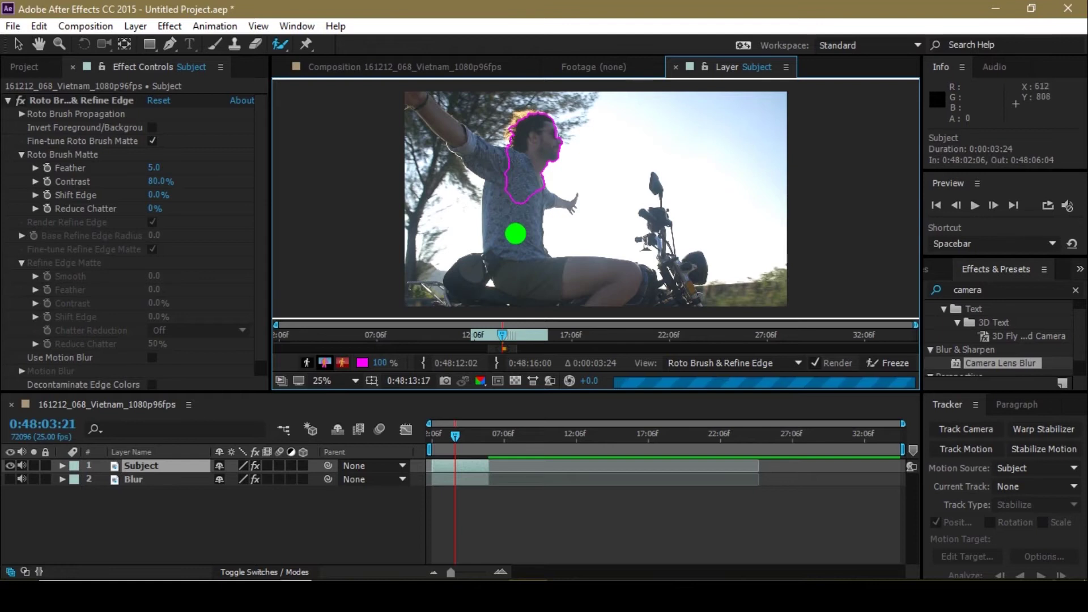
pyautogui.click(543, 276)
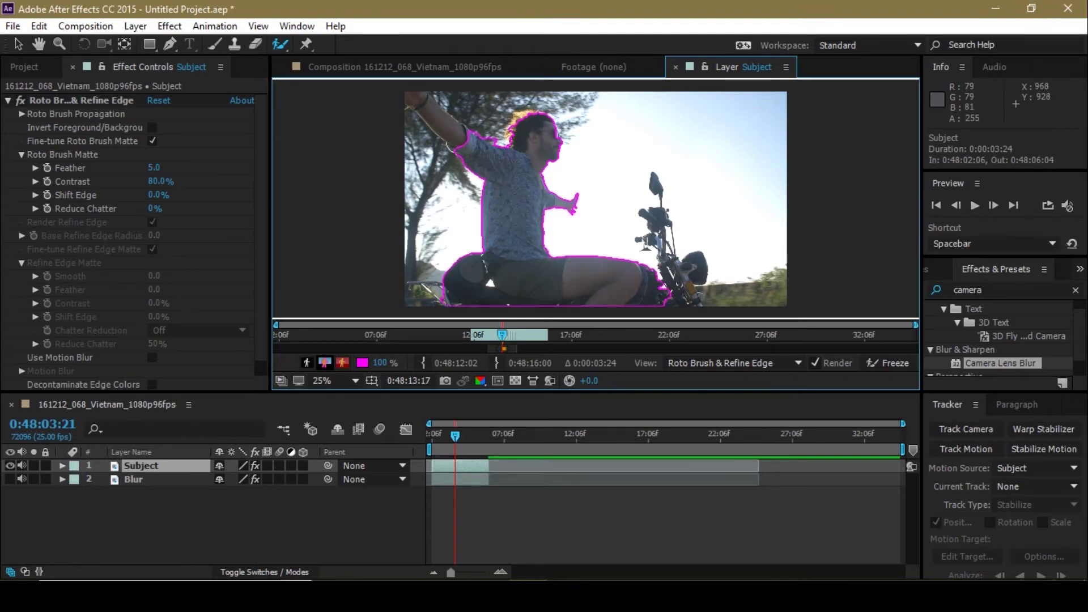
pyautogui.click(695, 267)
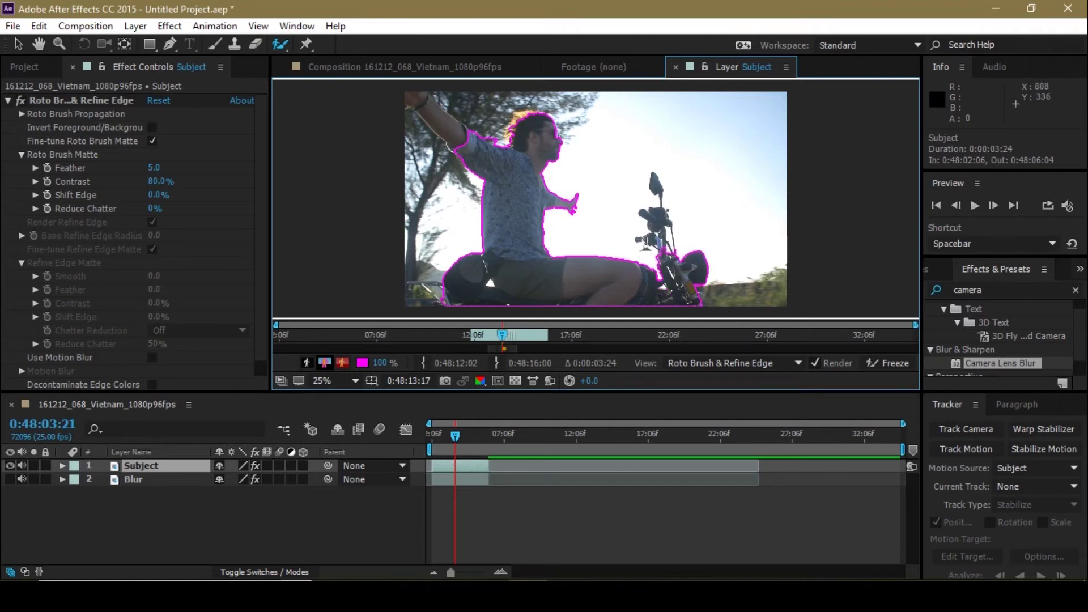
pyautogui.click(436, 115)
pyautogui.click(656, 185)
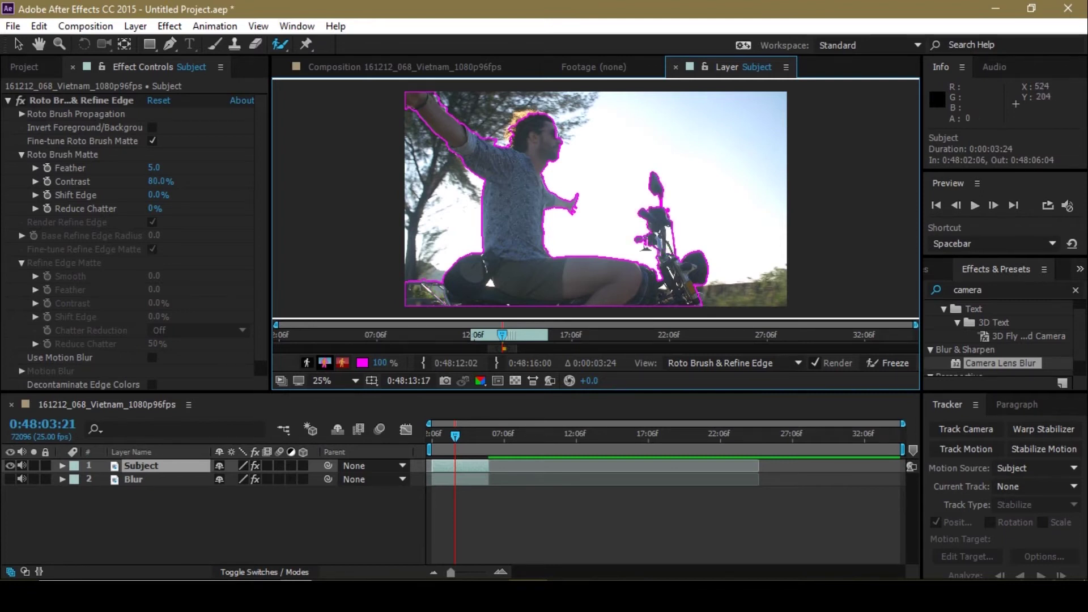
# Step: Subtract excess background from the Roto Brush selection around the rider's face and raised arm
pyautogui.scroll(4, 557, 134)
pyautogui.moveTo(352, 96); pyautogui.dragTo(577, 306)
pyautogui.moveTo(561, 97); pyautogui.dragTo(538, 305)
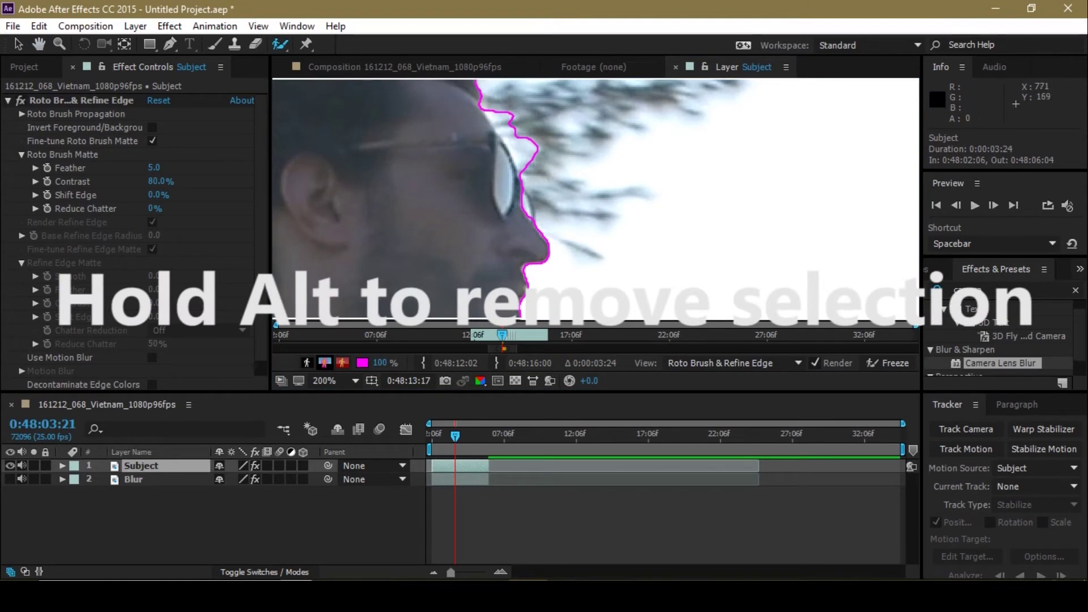
pyautogui.scroll(-4, 505, 206)
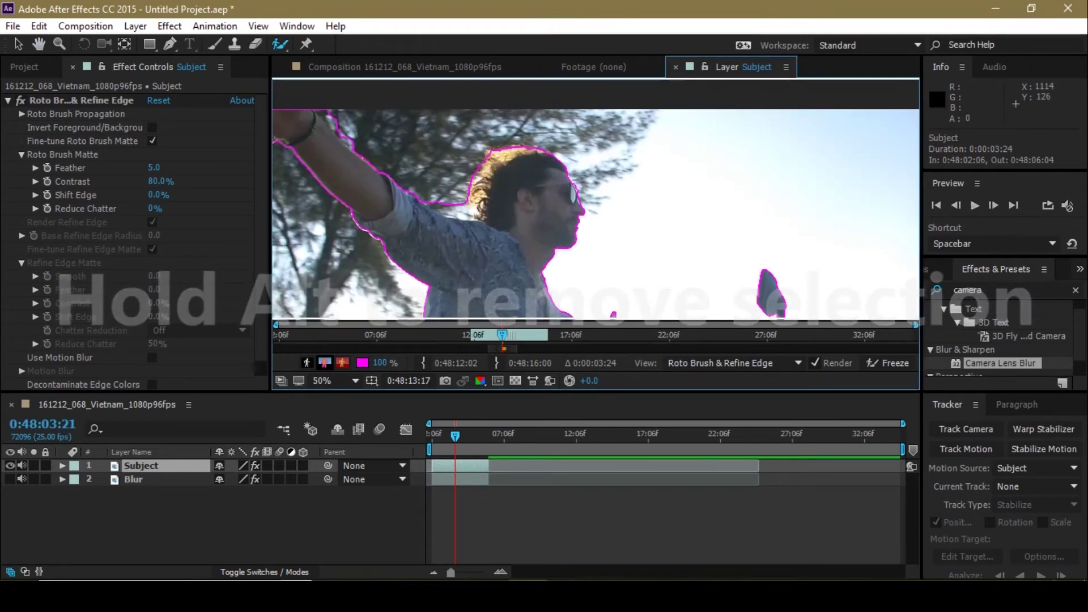
pyautogui.scroll(1, 595, 200)
pyautogui.moveTo(296, 210); pyautogui.dragTo(337, 219)
pyautogui.scroll(-3, 336, 219)
pyautogui.moveTo(619, 265); pyautogui.dragTo(585, 213)
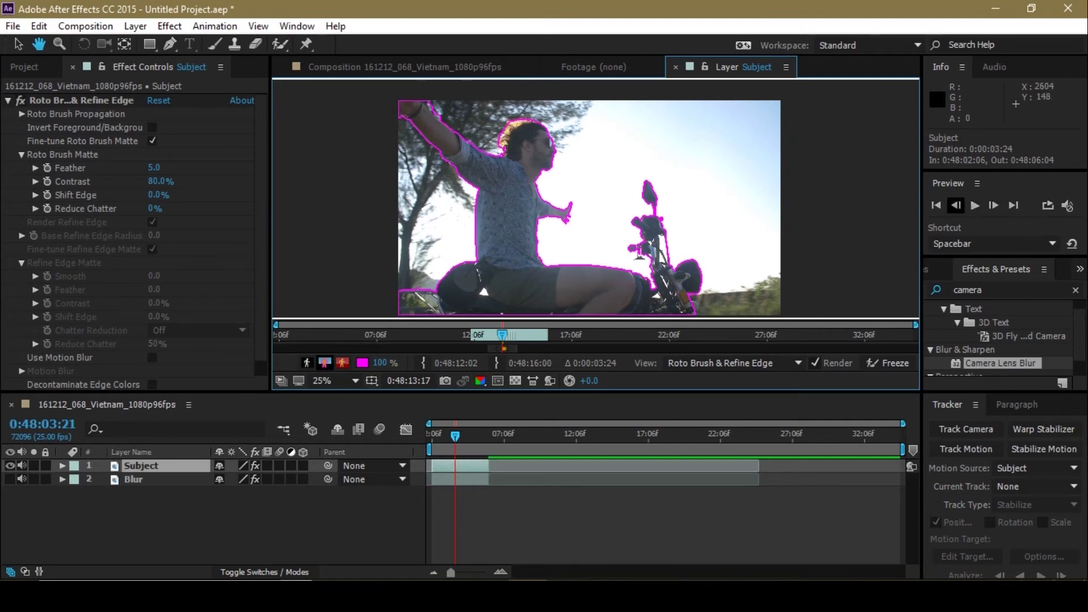
# Step: Step the Subject layer forward frame by frame to propagate the Roto Brush outline and check it
pyautogui.click(993, 205)
pyautogui.click(993, 205)
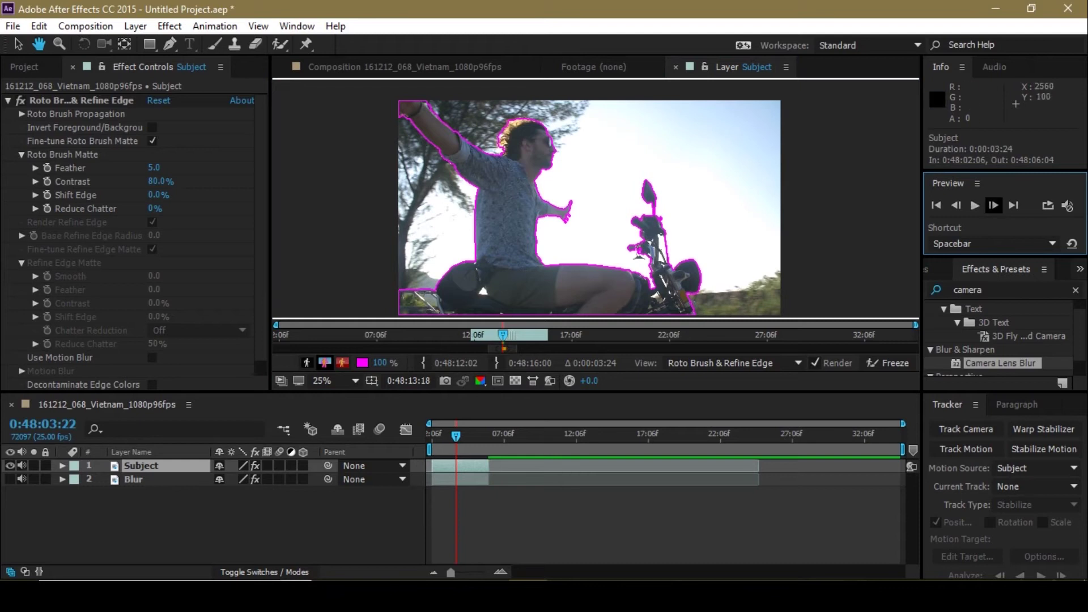
pyautogui.click(993, 205)
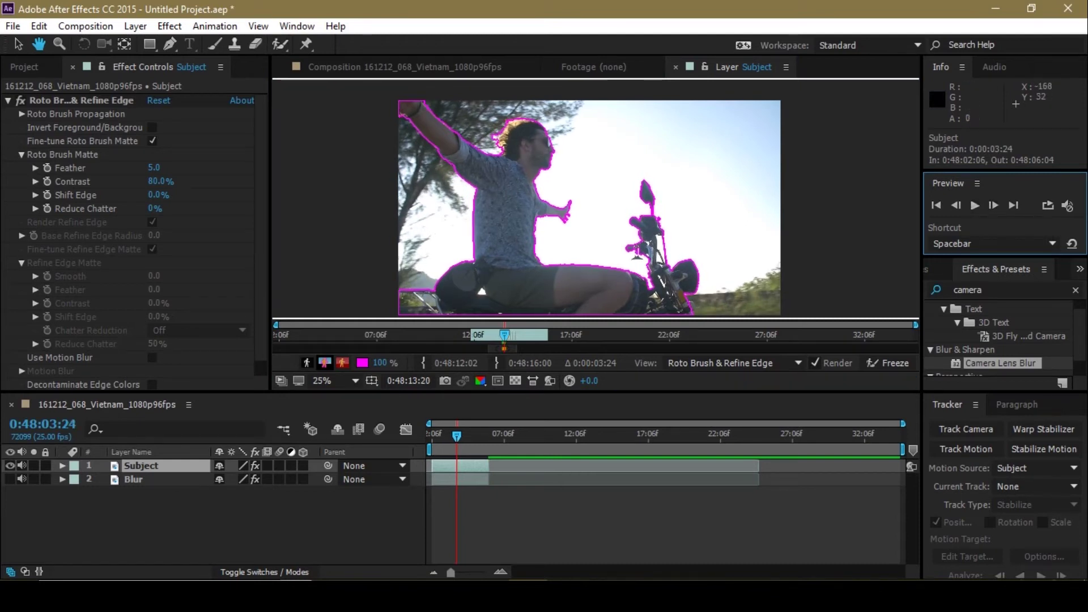
pyautogui.click(993, 205)
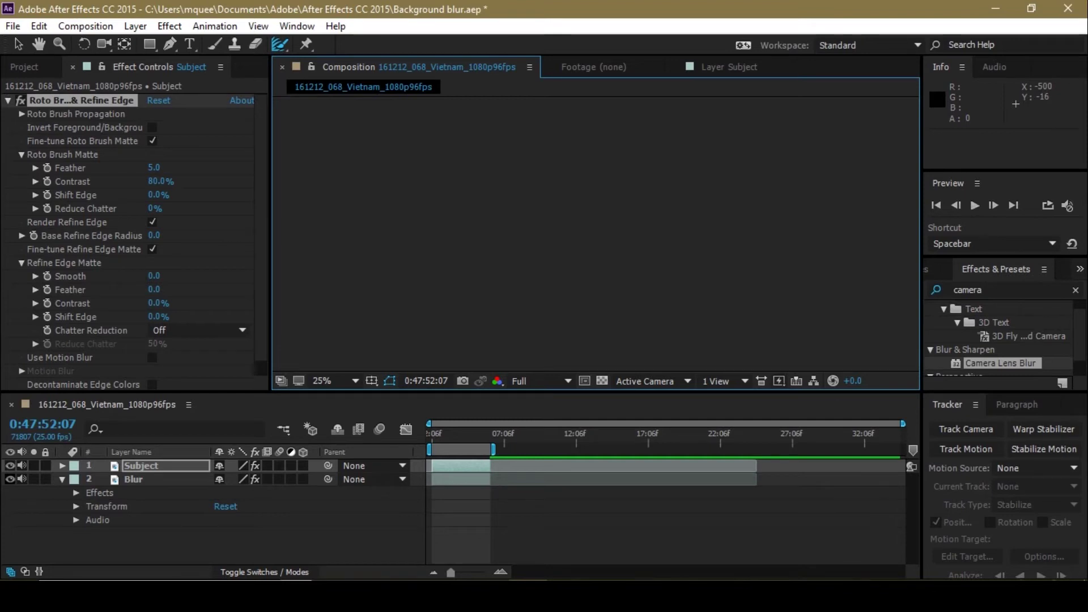
# Step: Go to 0:48:02:14 and toggle the Blur layer's visibility to compare the isolated cutout with the full composite
pyautogui.moveTo(446, 435); pyautogui.dragTo(437, 435)
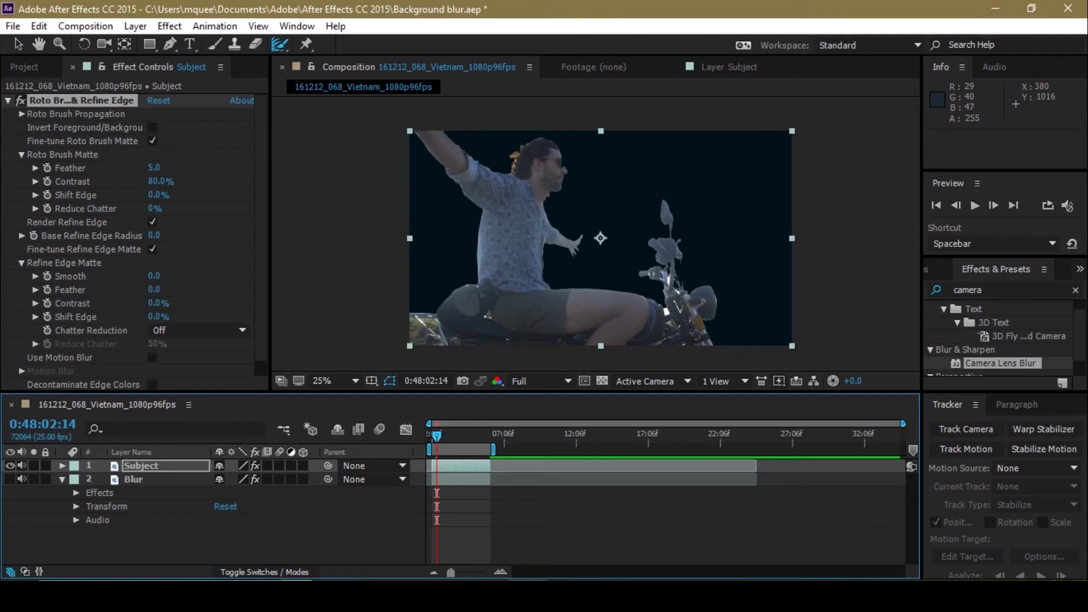
pyautogui.click(10, 479)
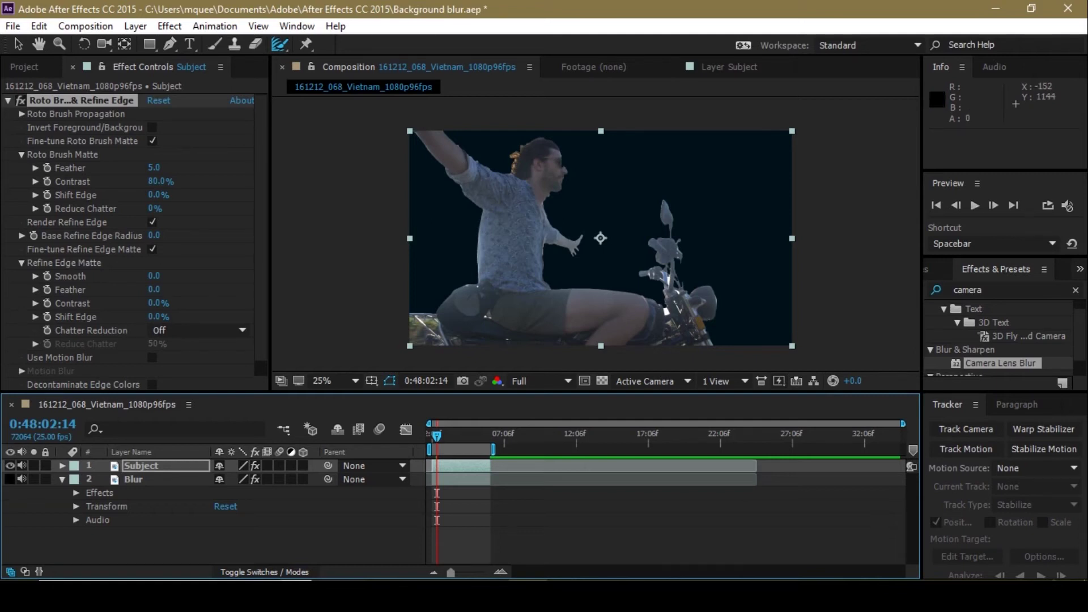
pyautogui.click(10, 478)
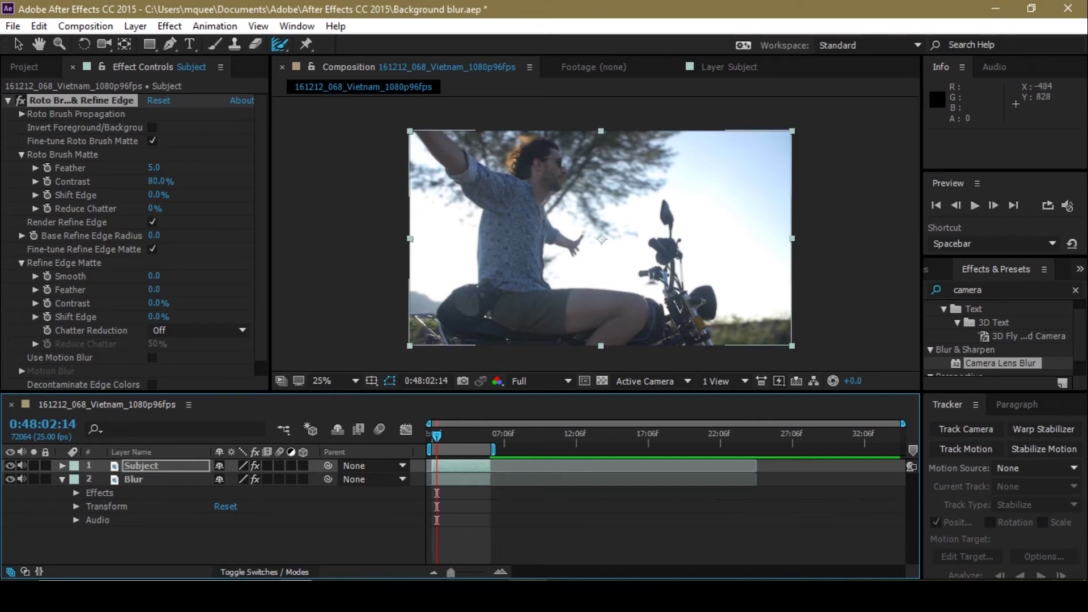
# Step: Select the Blur layer and examine the cutout's edges around the rider's outstretched hand in the composition
pyautogui.click(134, 479)
pyautogui.click(21, 101)
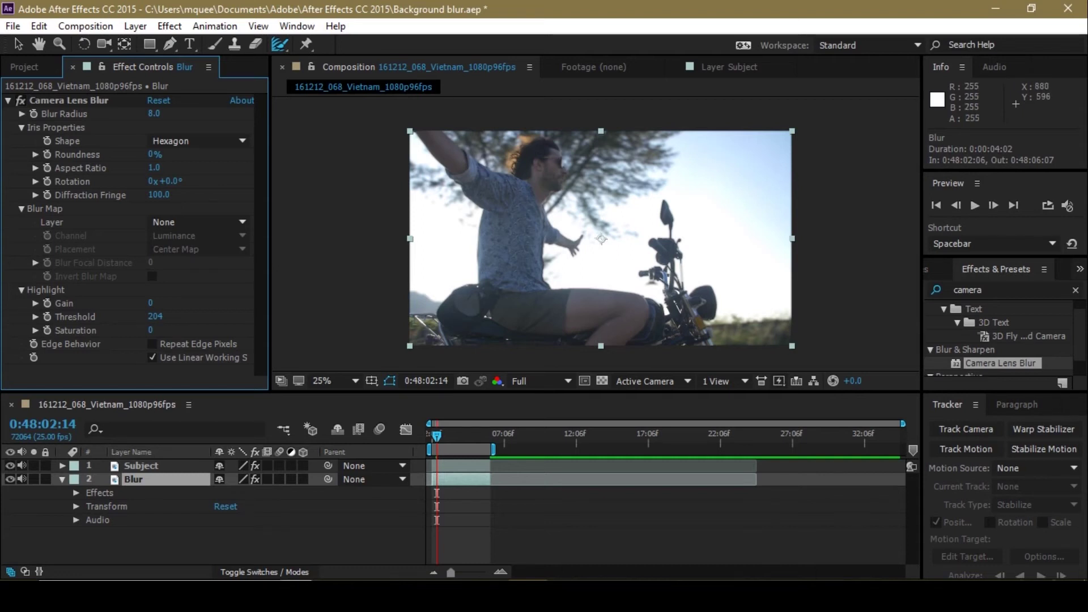
pyautogui.scroll(4, 595, 244)
pyautogui.scroll(2, 616, 250)
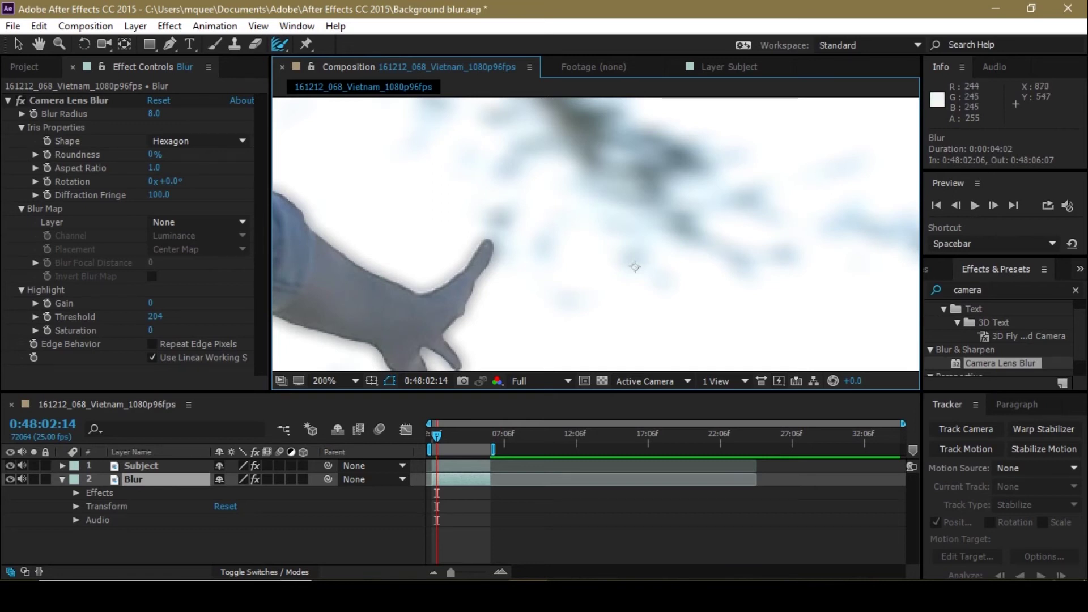
pyautogui.scroll(-1, 629, 261)
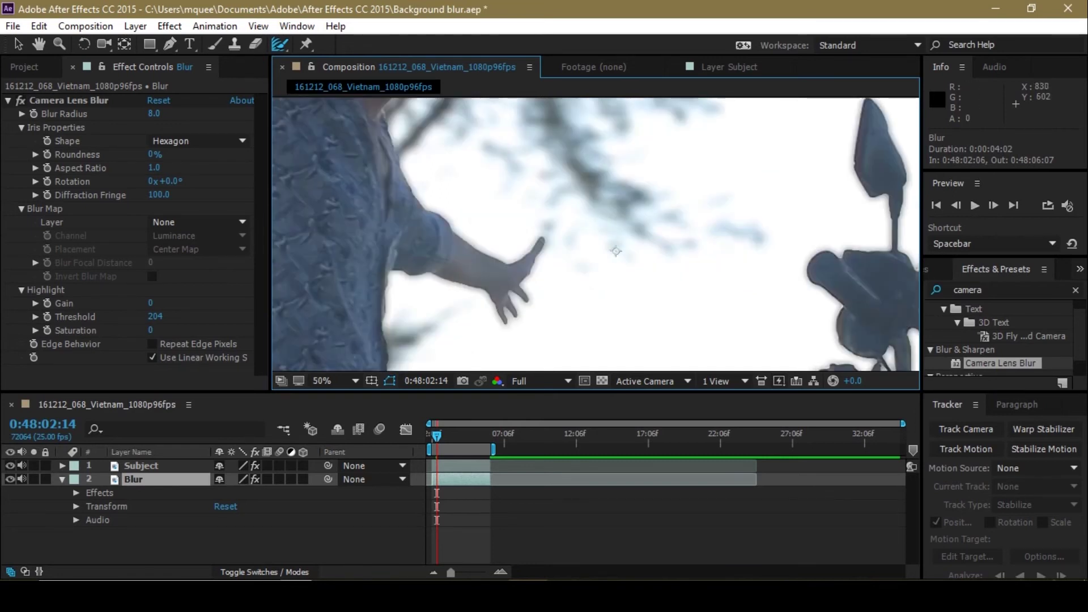
pyautogui.scroll(-1, 616, 251)
pyautogui.scroll(3, 629, 261)
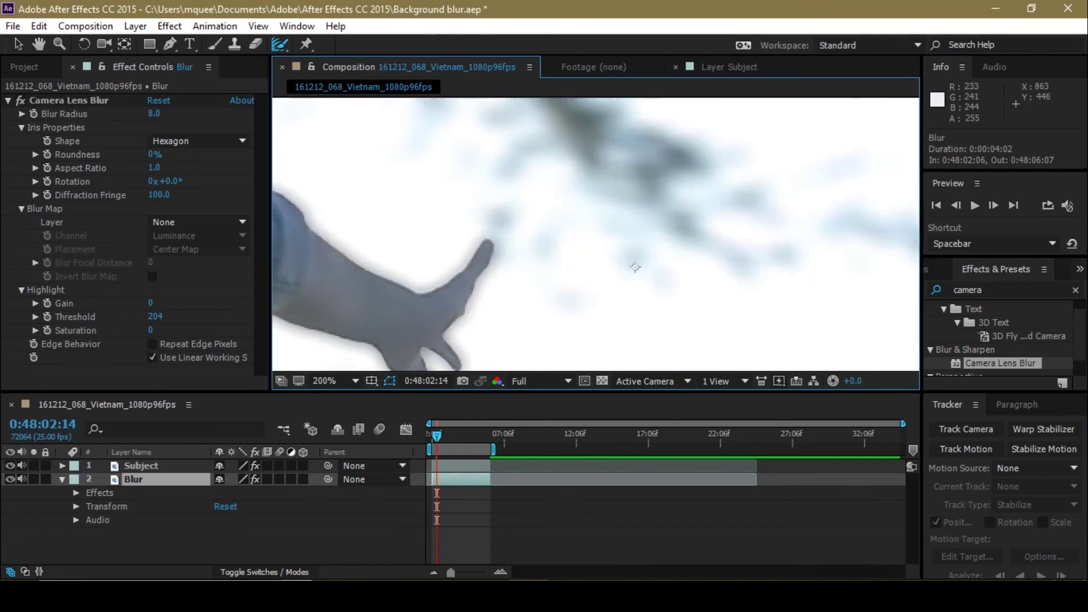
# Step: Open Subject in its own layer view and set the Roto Brush Matte's Feather to 8.8 and Shift Edge to 69%
pyautogui.hotkey('ctrl', 'Up')
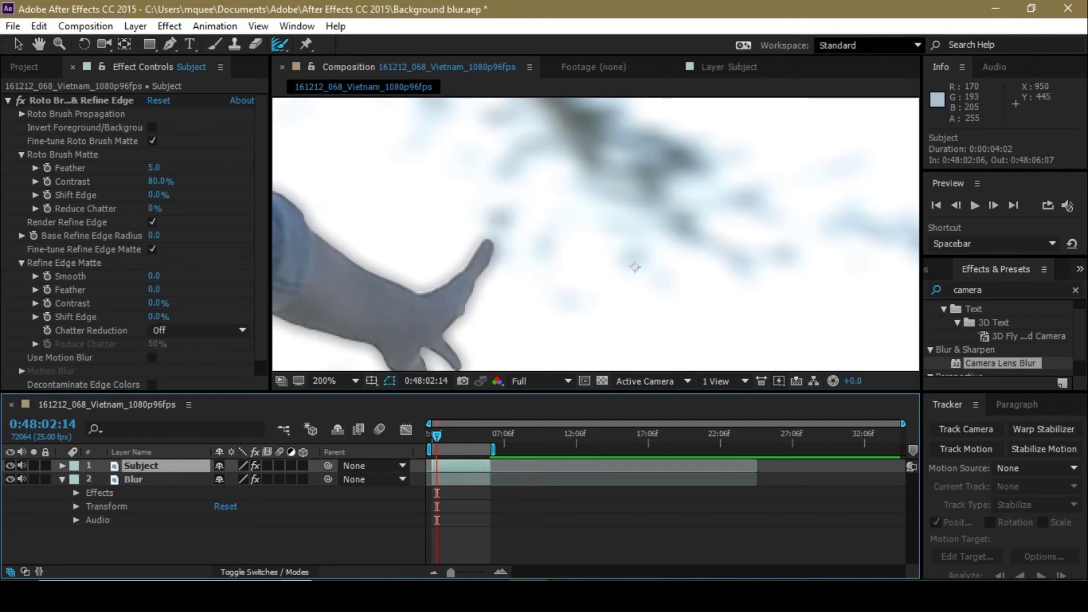
pyautogui.doubleClick(634, 267)
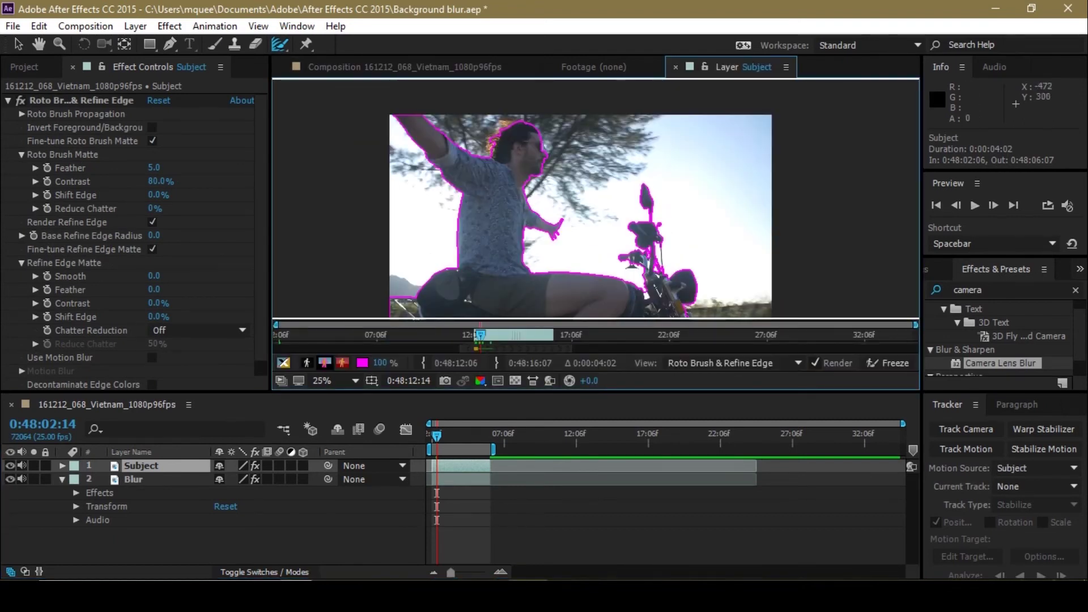
pyautogui.moveTo(154, 168); pyautogui.dragTo(175, 168)
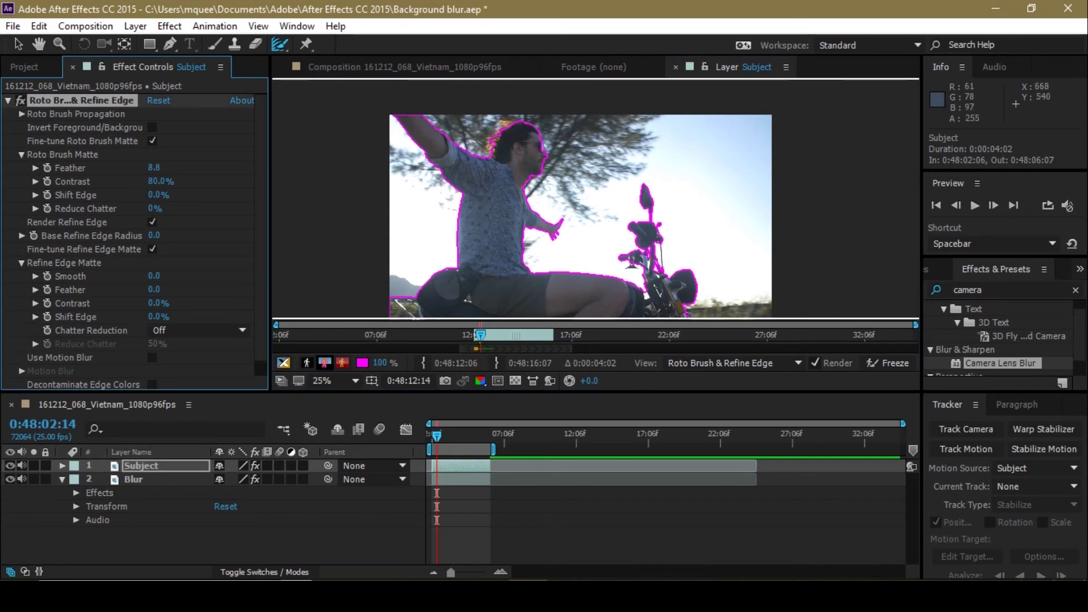
pyautogui.scroll(6, 586, 210)
pyautogui.moveTo(431, 260); pyautogui.dragTo(557, 149)
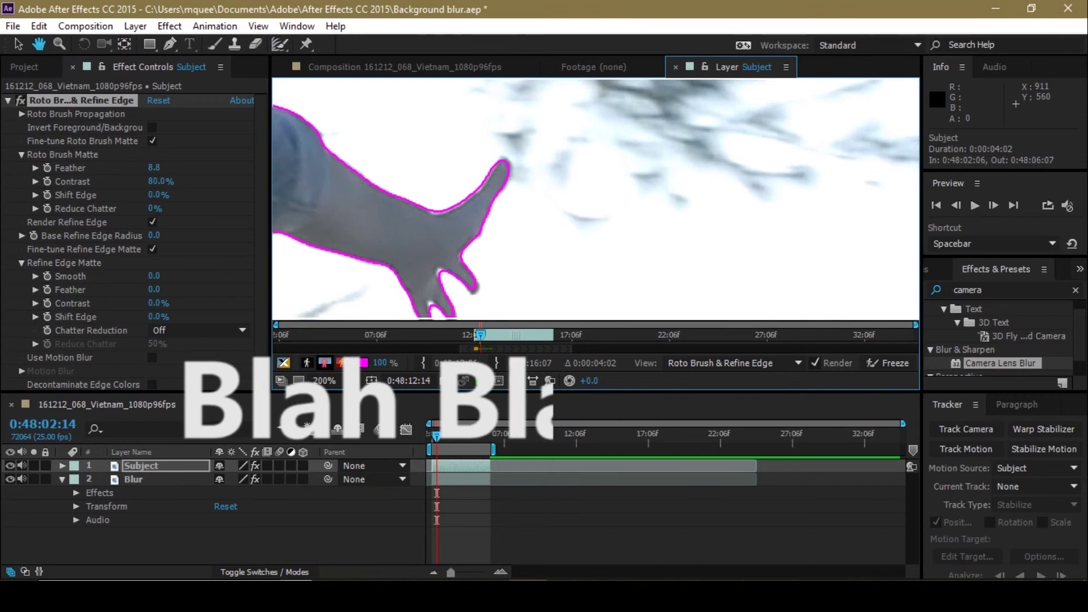
pyautogui.moveTo(304, 218); pyautogui.dragTo(325, 172)
pyautogui.moveTo(157, 195); pyautogui.dragTo(190, 194)
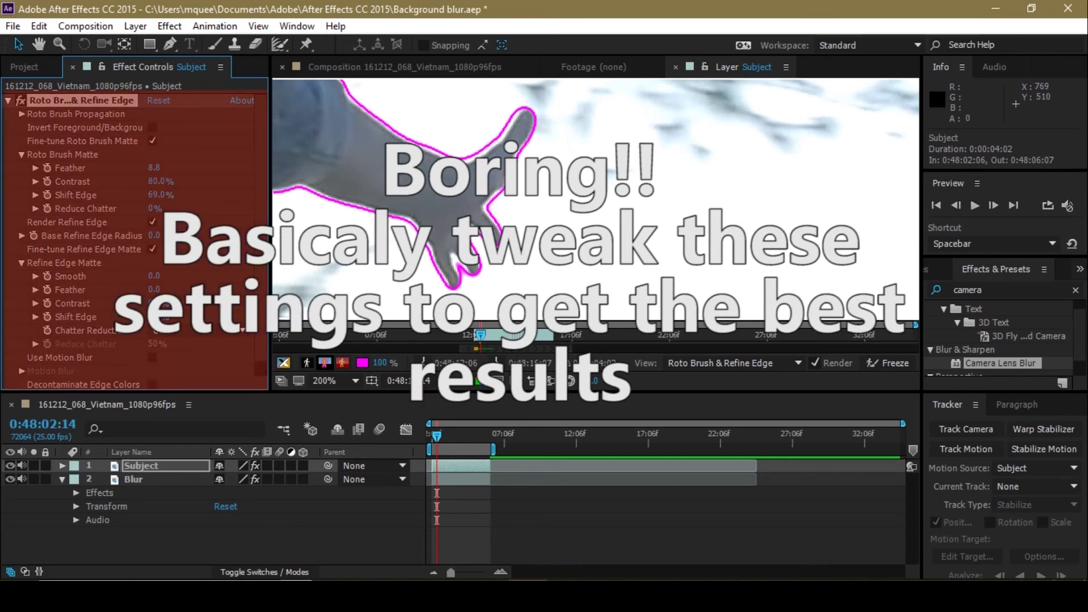
# Step: Set Subject's Roto Brush Matte Shift Edge to 100%, and its Refine Edge Matte Smooth to 3.9 and Feather to 1.3
pyautogui.click(405, 67)
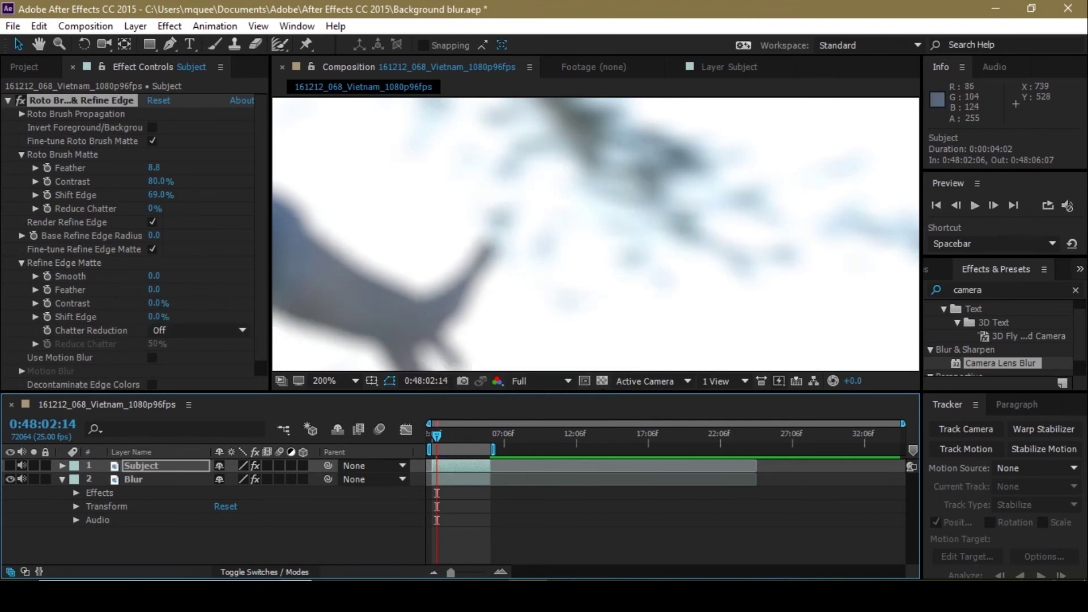
pyautogui.doubleClick(142, 466)
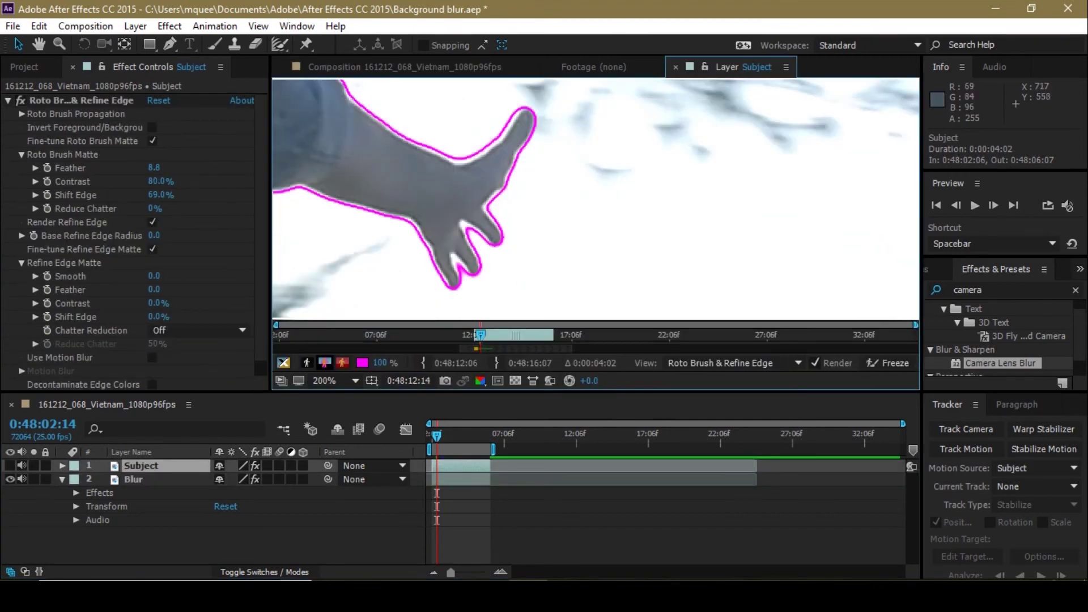
pyautogui.moveTo(161, 195); pyautogui.dragTo(191, 195)
pyautogui.scroll(-5, 431, 170)
pyautogui.scroll(5, 431, 170)
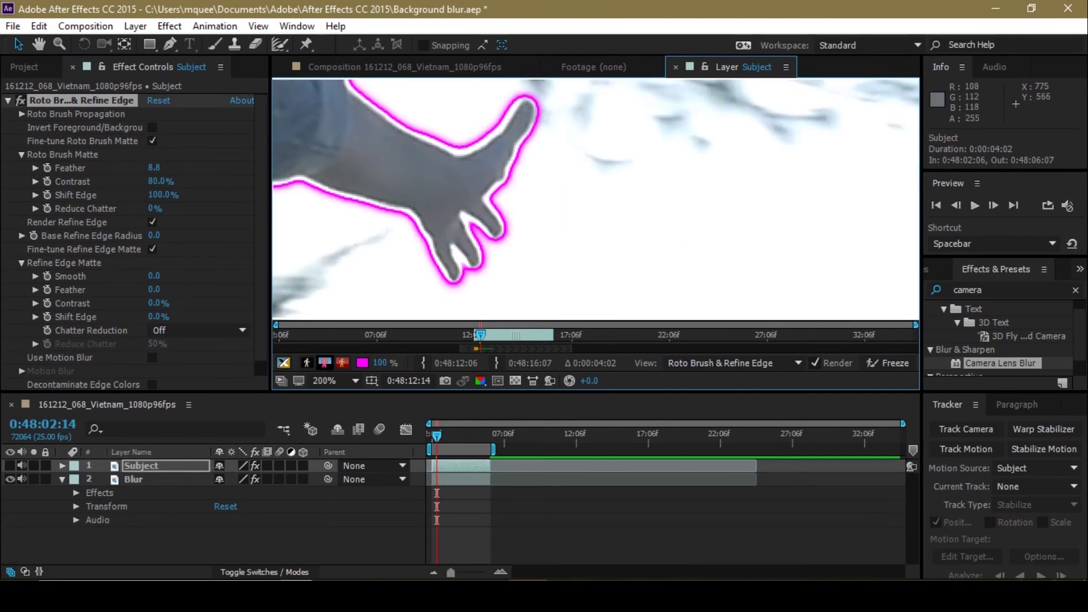
pyautogui.moveTo(154, 277)
pyautogui.mouseDown()
pyautogui.moveTo(176, 276)
pyautogui.moveTo(160, 289)
pyautogui.mouseUp()
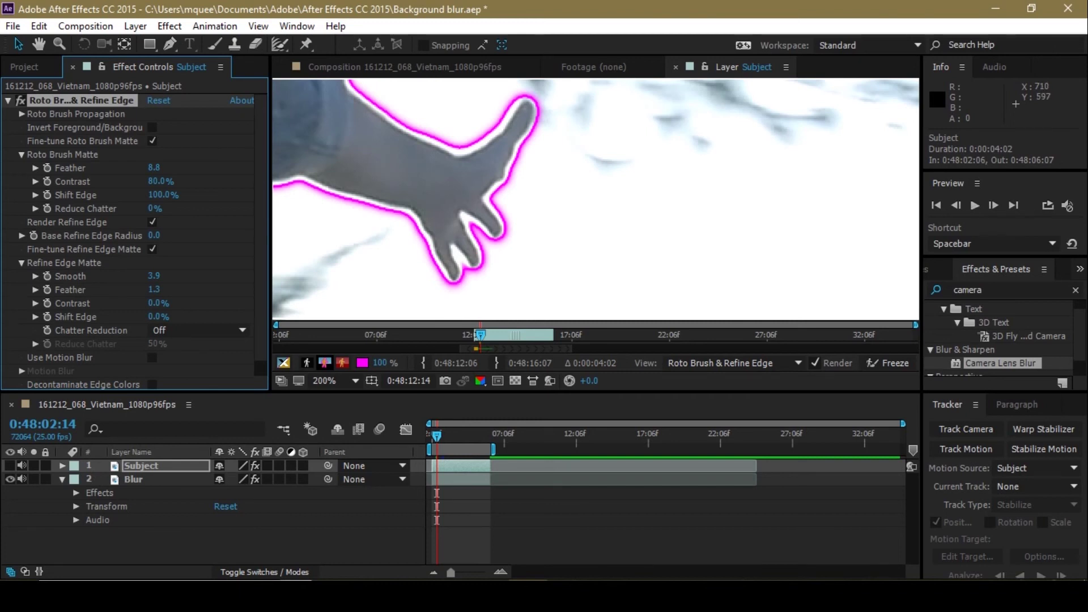
# Step: Paint Refine Edge strokes along the rider's raised arm, back and outstretched arm and the rear of the motorcycle
pyautogui.scroll(-4, 431, 181)
pyautogui.click(279, 44)
pyautogui.click(340, 54)
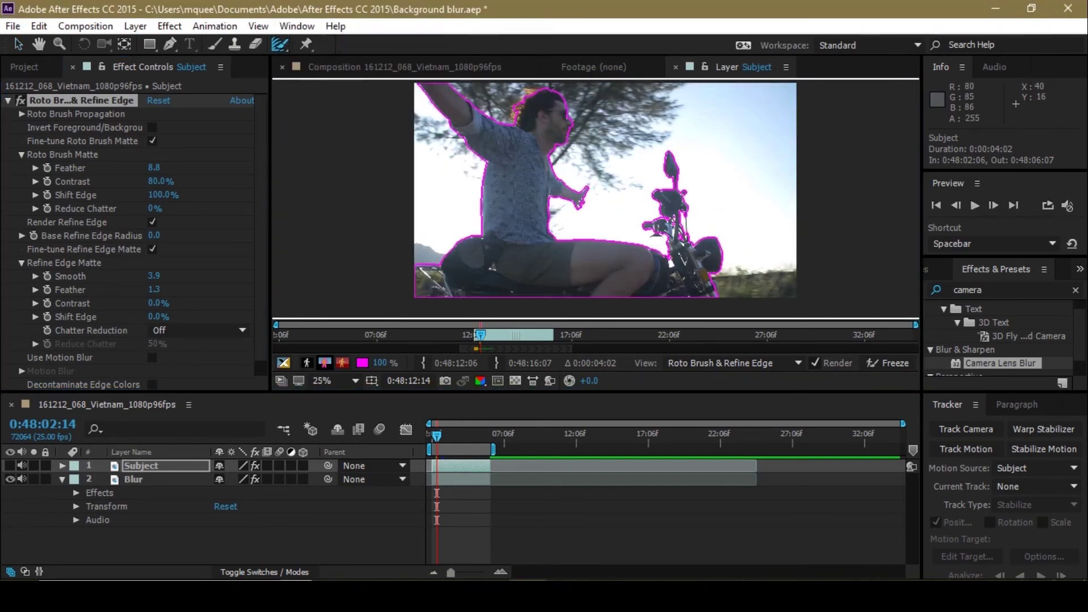
pyautogui.moveTo(418, 85); pyautogui.dragTo(437, 110)
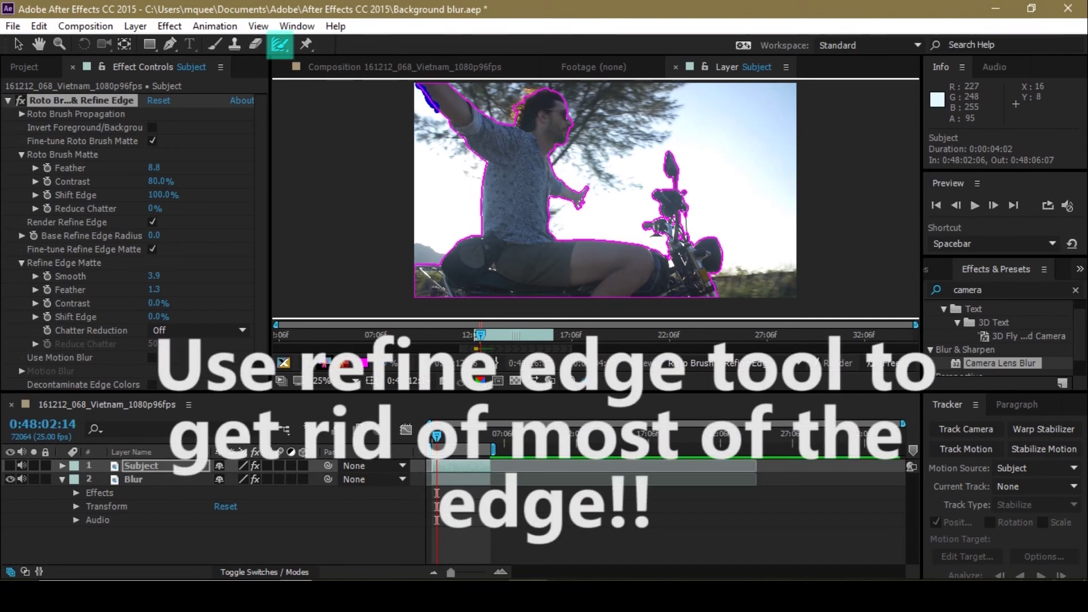
pyautogui.moveTo(482, 156)
pyautogui.mouseDown()
pyautogui.moveTo(482, 226)
pyautogui.moveTo(415, 265)
pyautogui.mouseUp()
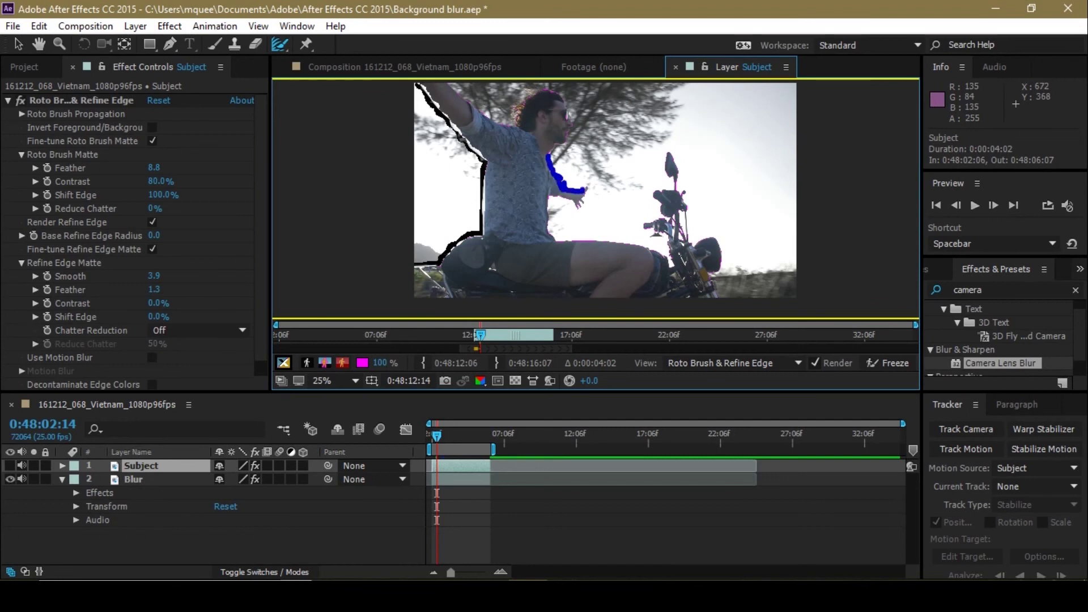
pyautogui.scroll(4, 584, 190)
pyautogui.scroll(-8, 584, 190)
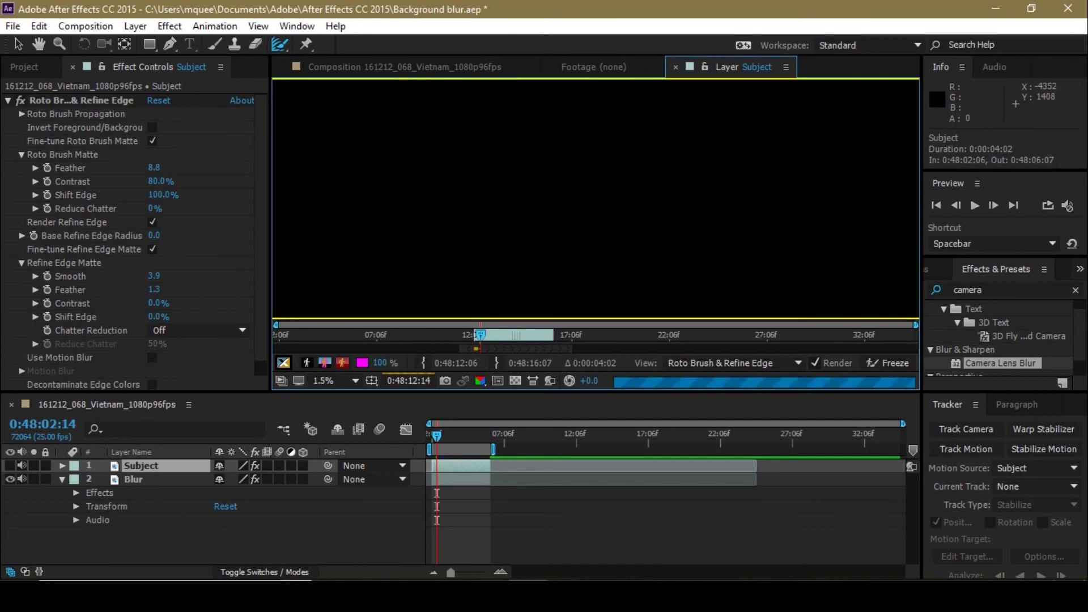
pyautogui.scroll(7, 584, 190)
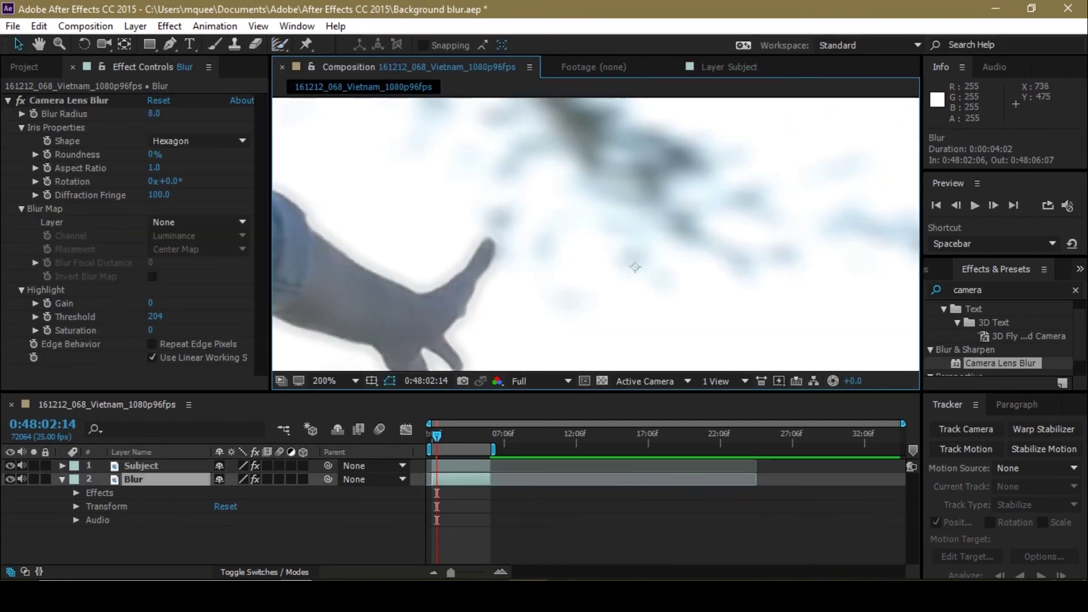
# Step: Compare the footage with Camera Lens Blur off and on, adjust its Blur Radius and open Blur in its own layer view
pyautogui.click(21, 101)
pyautogui.click(21, 100)
pyautogui.moveTo(154, 114); pyautogui.dragTo(175, 114)
pyautogui.scroll(-2, 566, 240)
pyautogui.doubleClick(133, 480)
# Step: Select the Subject layer and return to the composition to review the whole frame with the blurred background
pyautogui.click(141, 466)
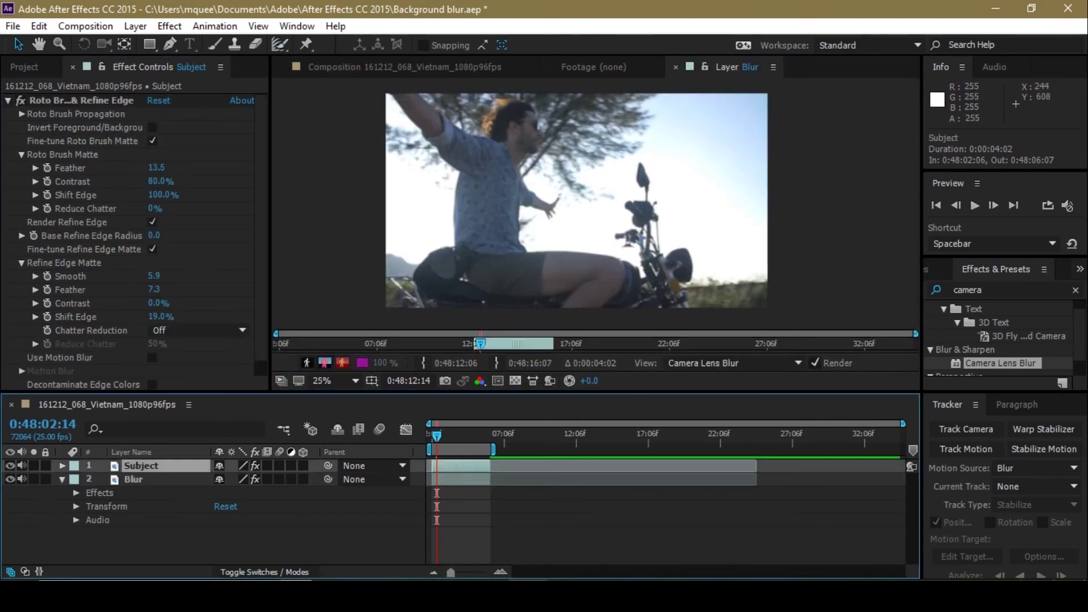
pyautogui.scroll(2, 592, 198)
pyautogui.scroll(-2, 592, 199)
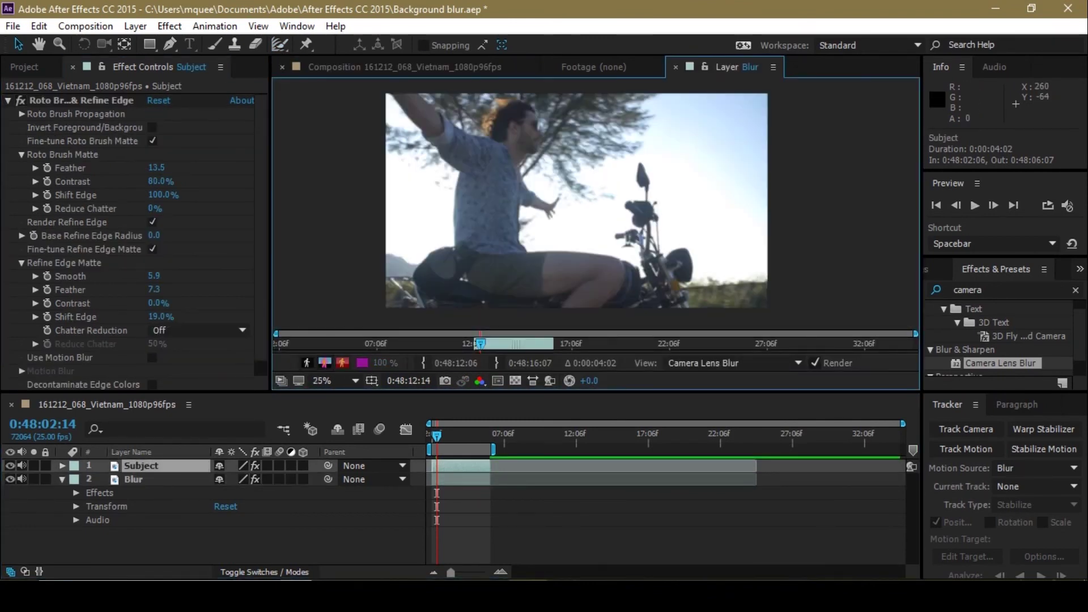
pyautogui.click(420, 67)
pyautogui.scroll(-2, 605, 243)
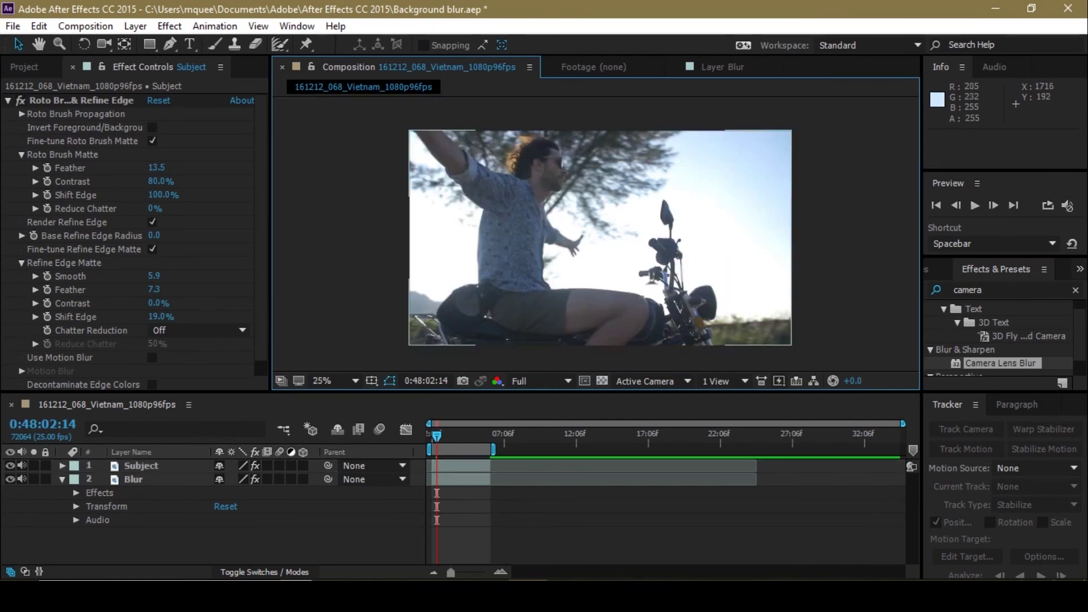